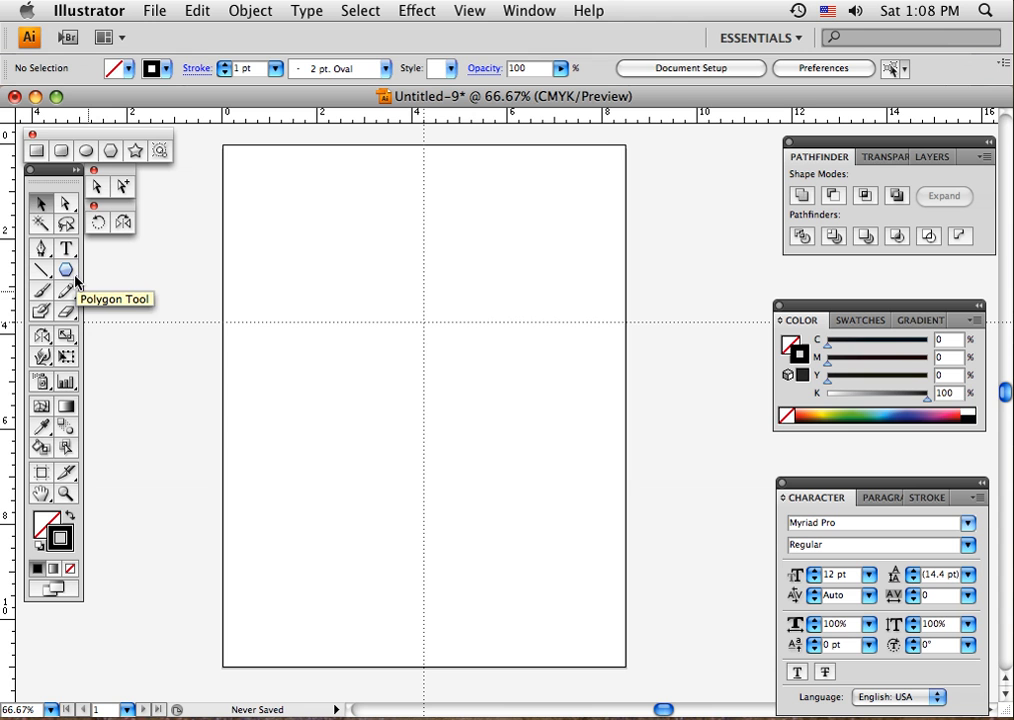
Step: Tear off a second floating palette of the shape tools and close it again
click(37, 150)
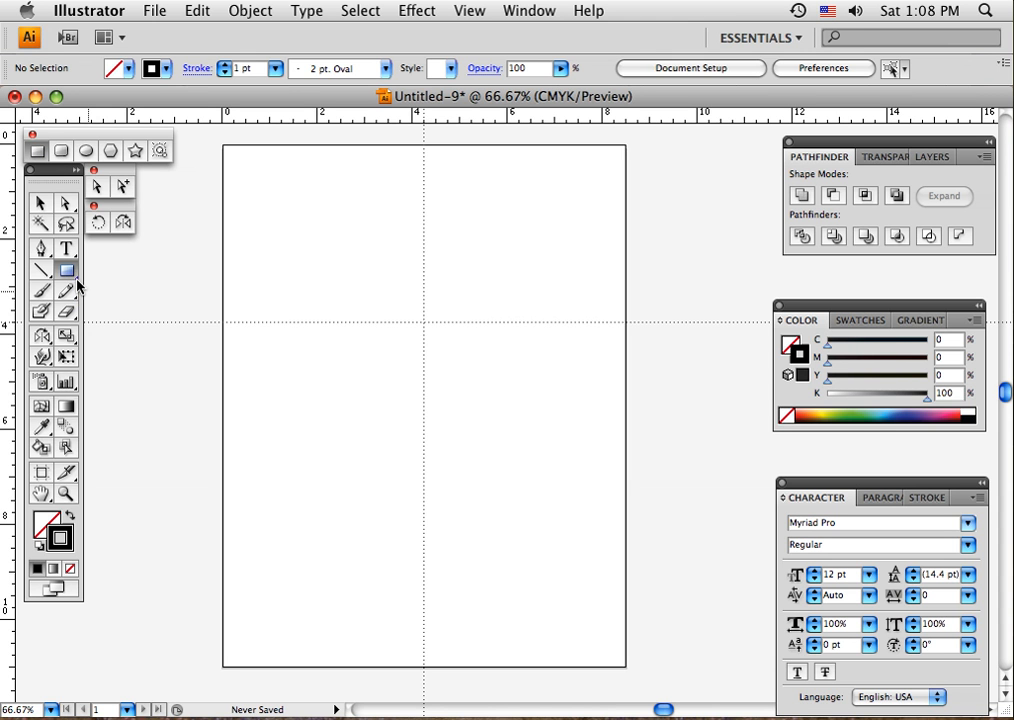
click(77, 283)
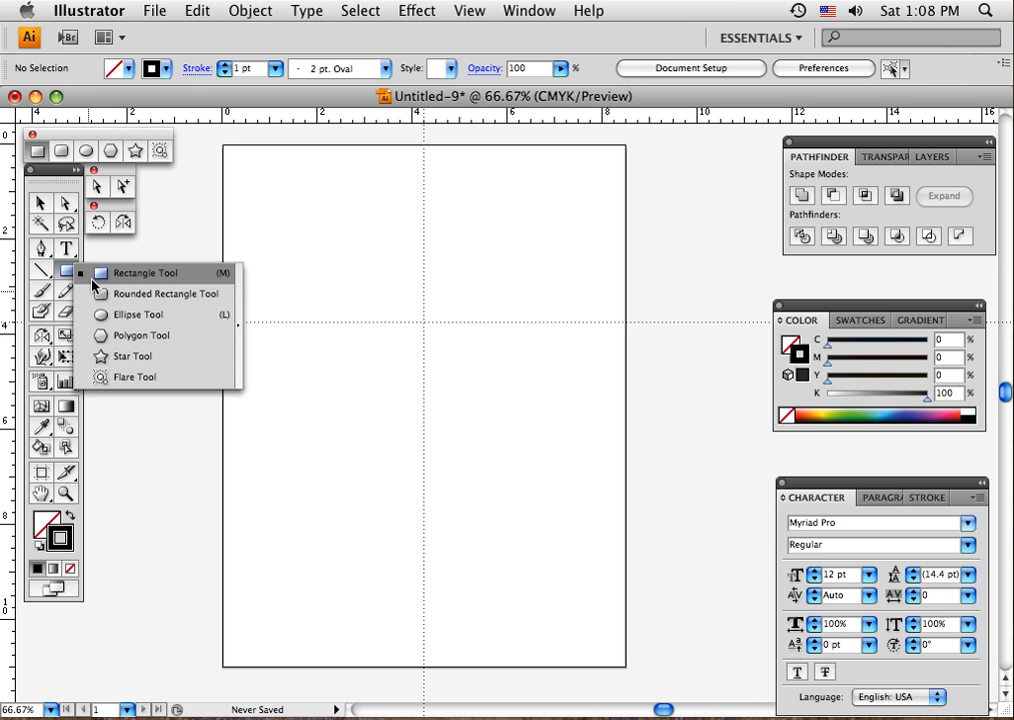
click(238, 350)
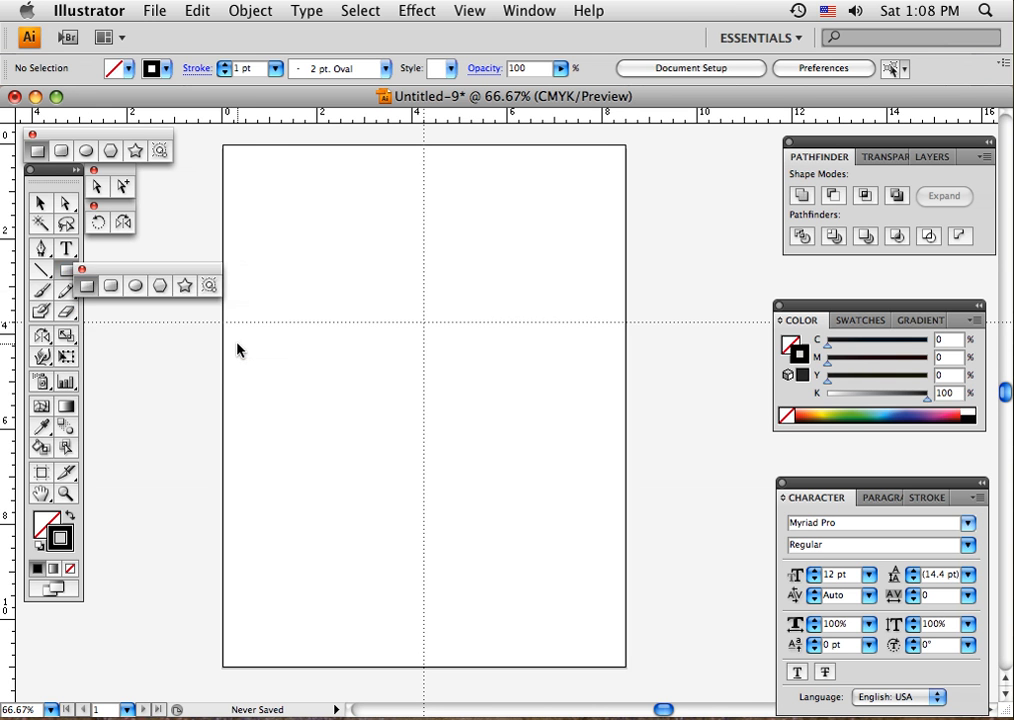
drag(177, 274, 243, 284)
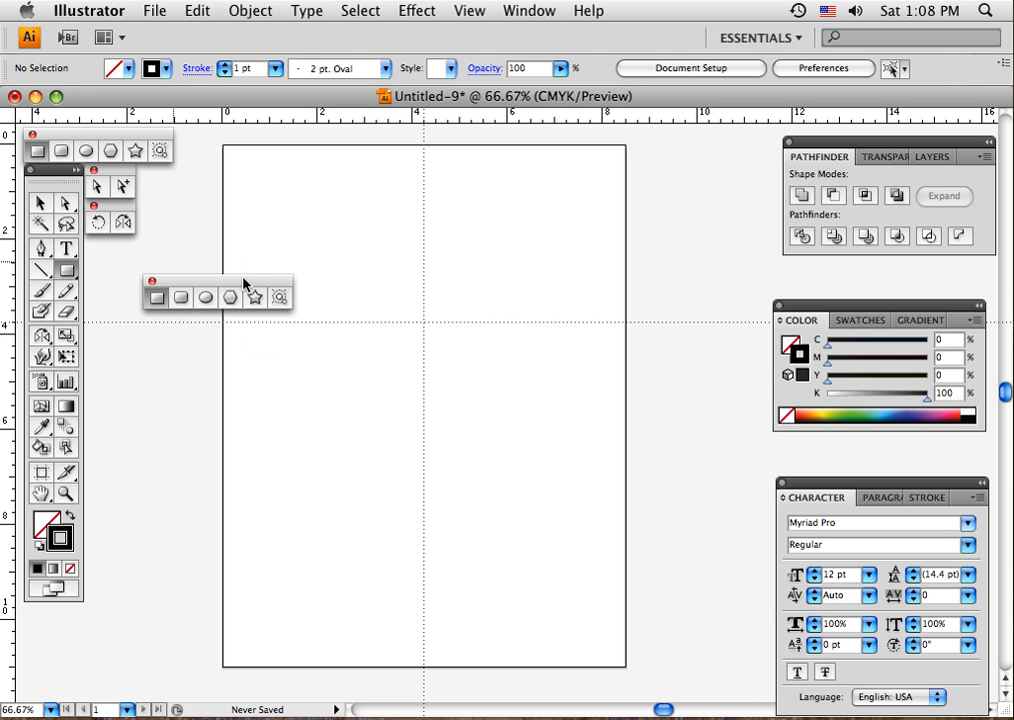
click(152, 281)
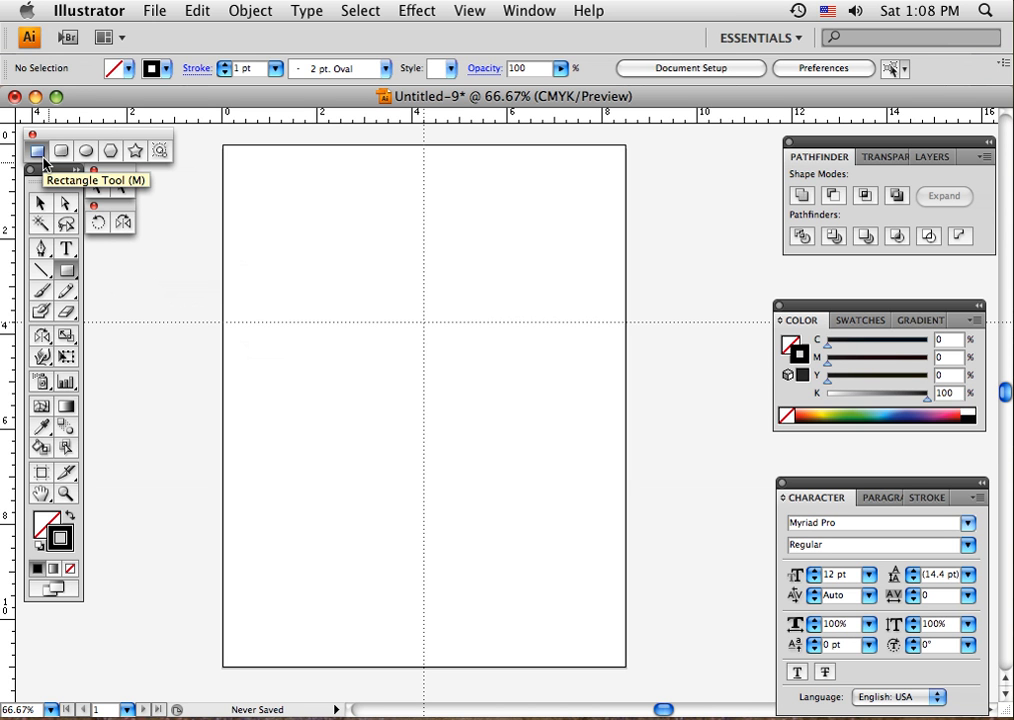
Step: Draw a wide rectangle on the lower half of the artboard with a black fill and no stroke
click(35, 152)
mouse_move(313, 430)
mouse_down()
mouse_move(333, 500)
mouse_move(559, 545)
mouse_move(588, 512)
mouse_up()
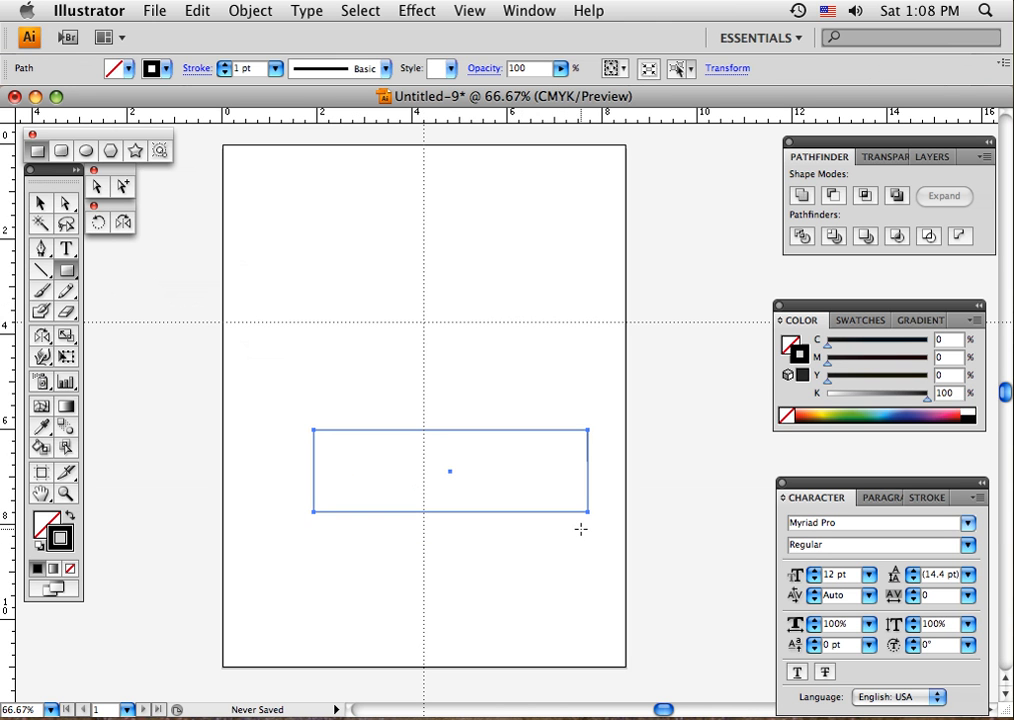
click(69, 517)
click(44, 528)
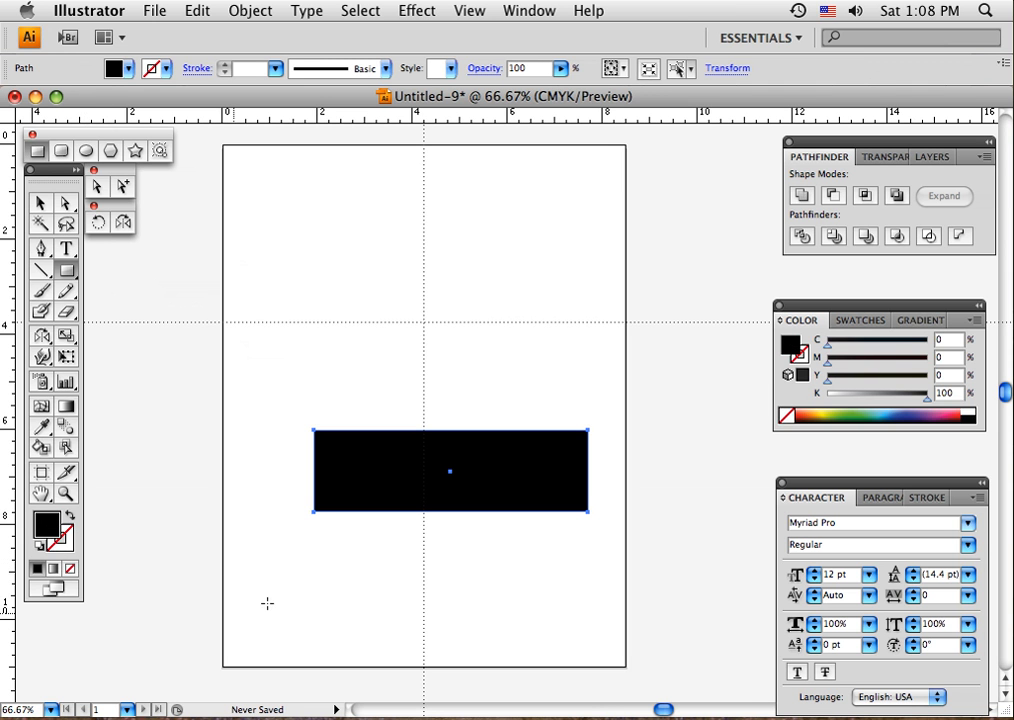
Step: Move the black rectangle down on the artboard and draw a tall narrow rectangle to its left
click(40, 205)
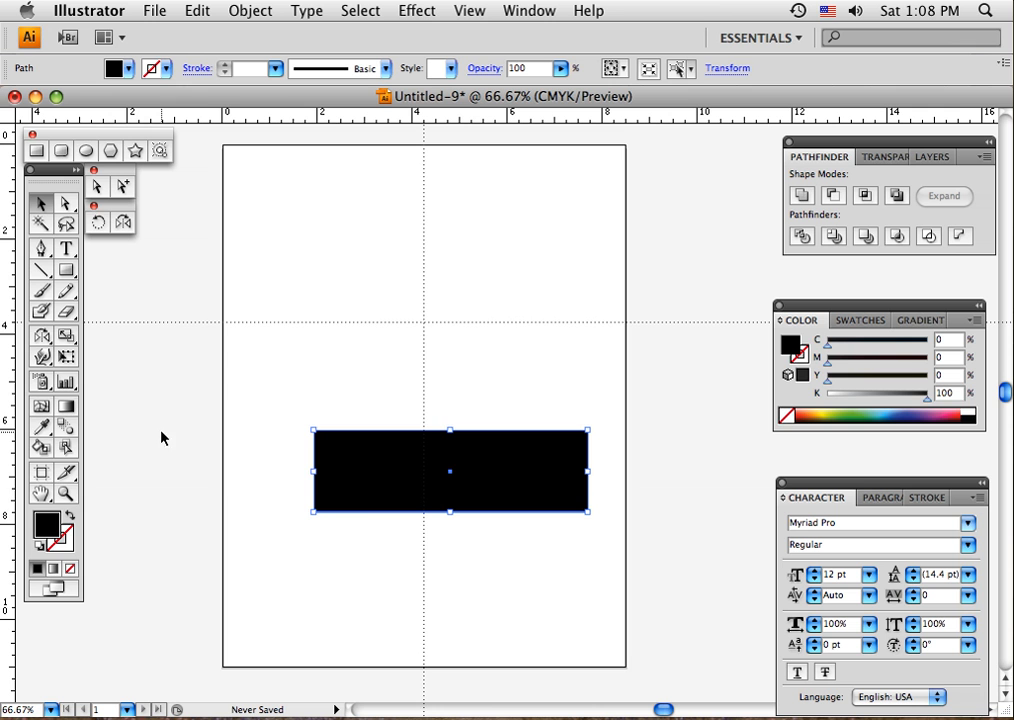
drag(380, 493, 351, 559)
click(312, 471)
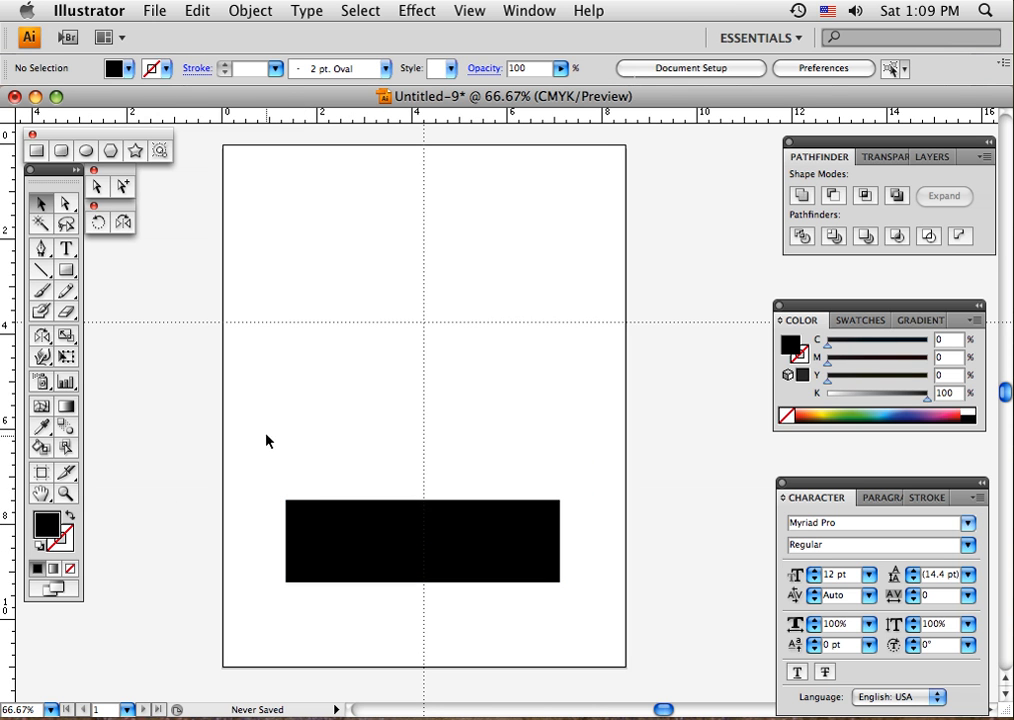
click(37, 150)
drag(274, 442, 246, 621)
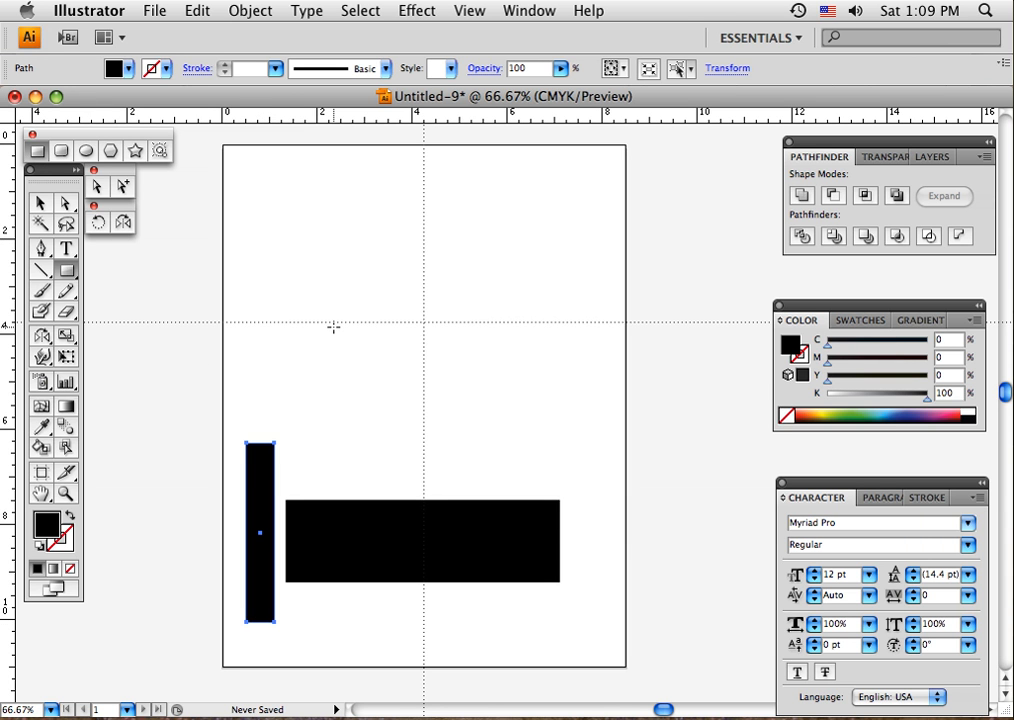
Step: Draw a square on the upper artboard and move it onto the artboard's right edge
mouse_move(305, 268)
mouse_down()
mouse_move(347, 333)
mouse_move(451, 432)
mouse_move(432, 393)
mouse_up()
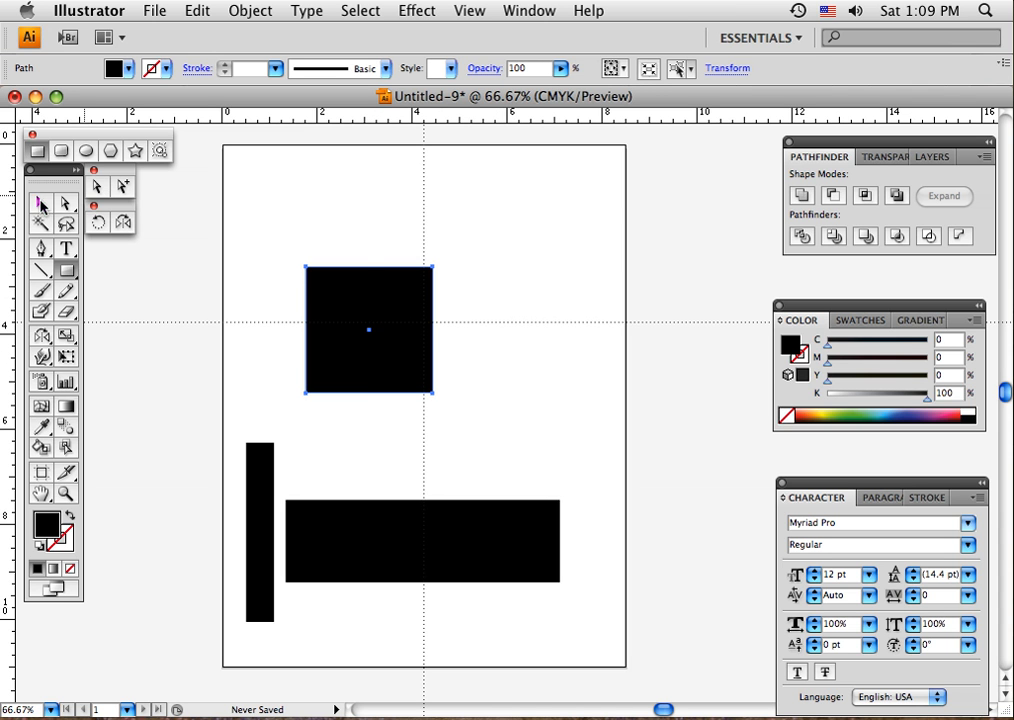
click(42, 204)
drag(370, 338, 642, 467)
click(131, 302)
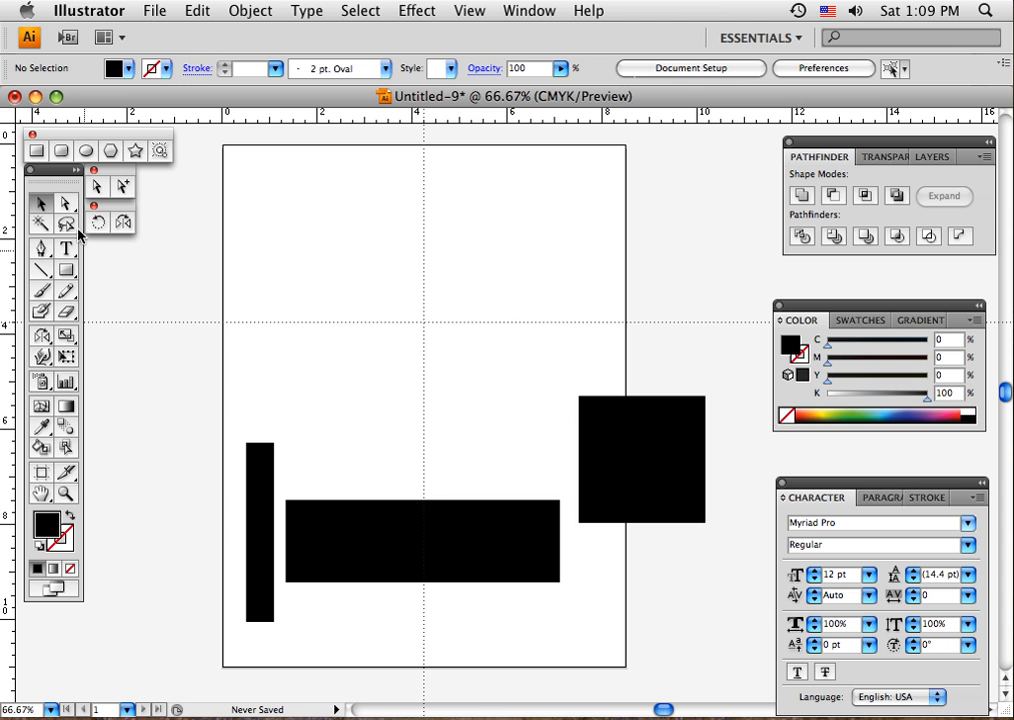
Step: Draw a square outward from the guide intersection and move it just outside the artboard's lower right corner
click(67, 268)
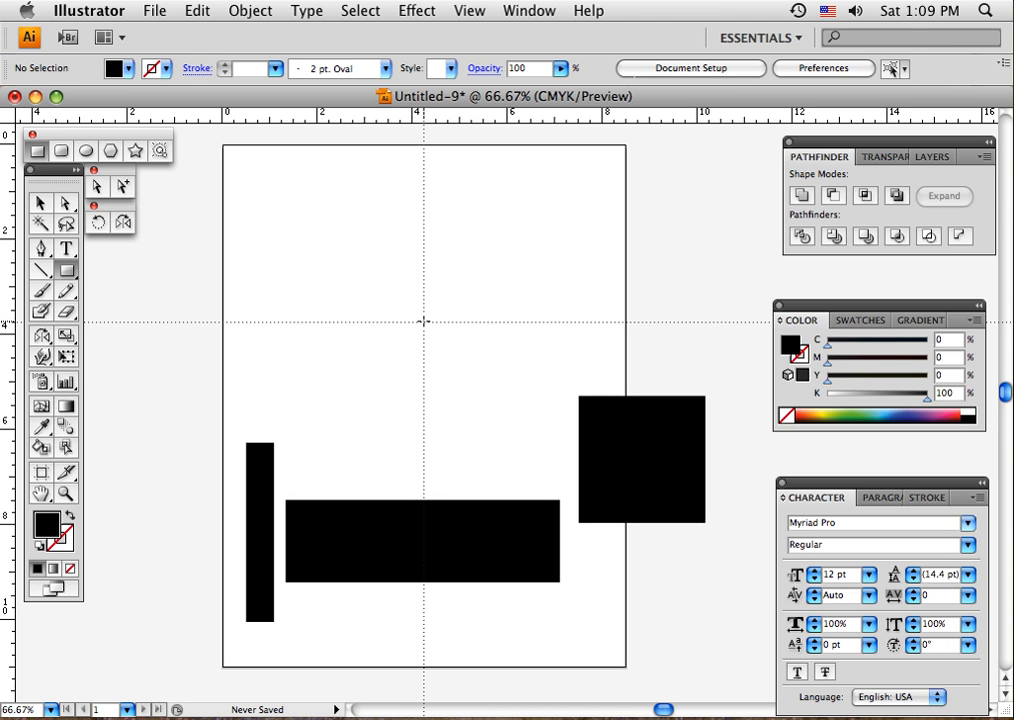
mouse_move(423, 320)
mouse_down()
mouse_move(480, 380)
mouse_move(532, 364)
mouse_move(597, 367)
mouse_move(528, 399)
mouse_move(566, 349)
mouse_move(591, 346)
mouse_move(584, 367)
mouse_move(562, 378)
mouse_move(566, 351)
mouse_move(567, 364)
mouse_move(475, 303)
mouse_move(451, 309)
mouse_move(474, 328)
mouse_up()
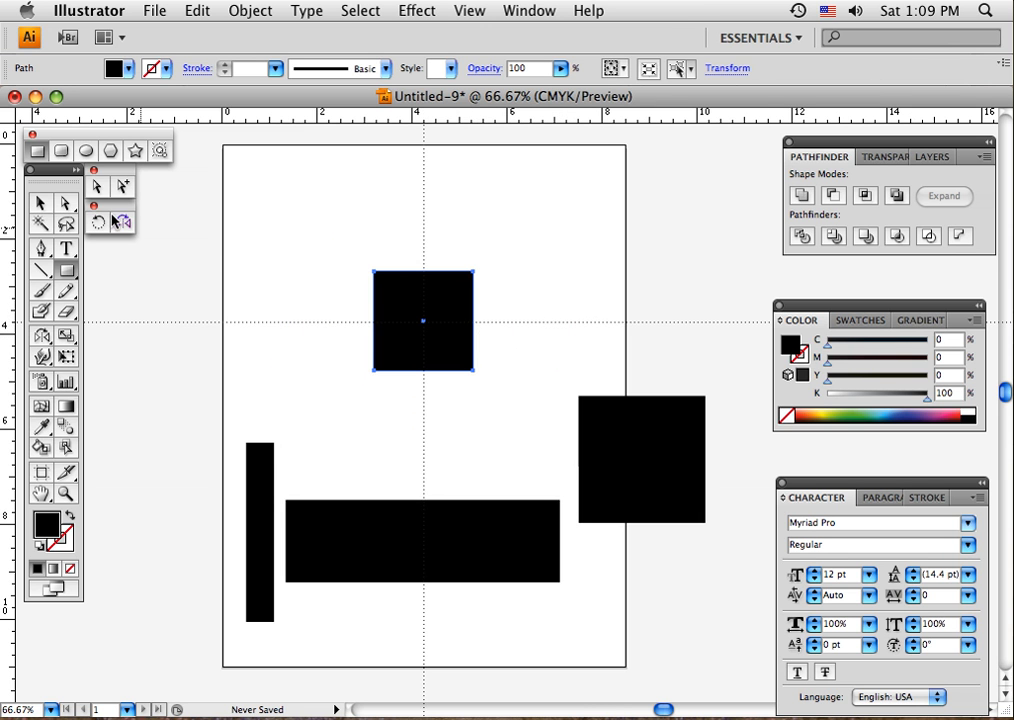
click(41, 203)
drag(438, 333, 690, 636)
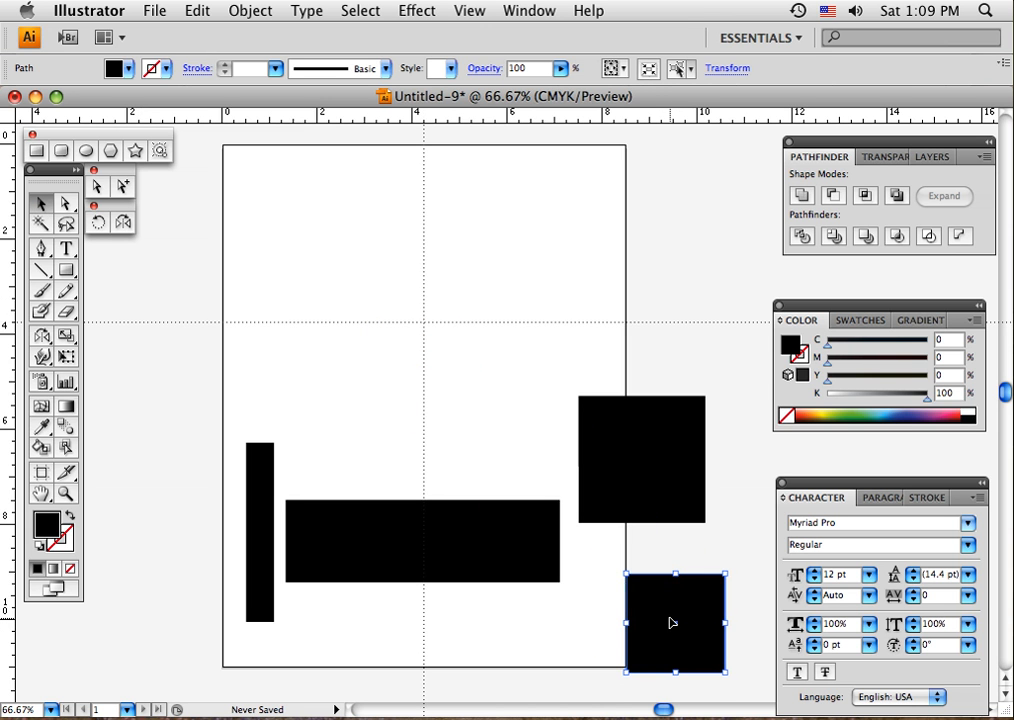
Step: Draw a wide and a tall narrow rounded rectangle, plus a rounded square about 1.58 in wide centred on the guide intersection
click(61, 150)
drag(263, 367, 501, 410)
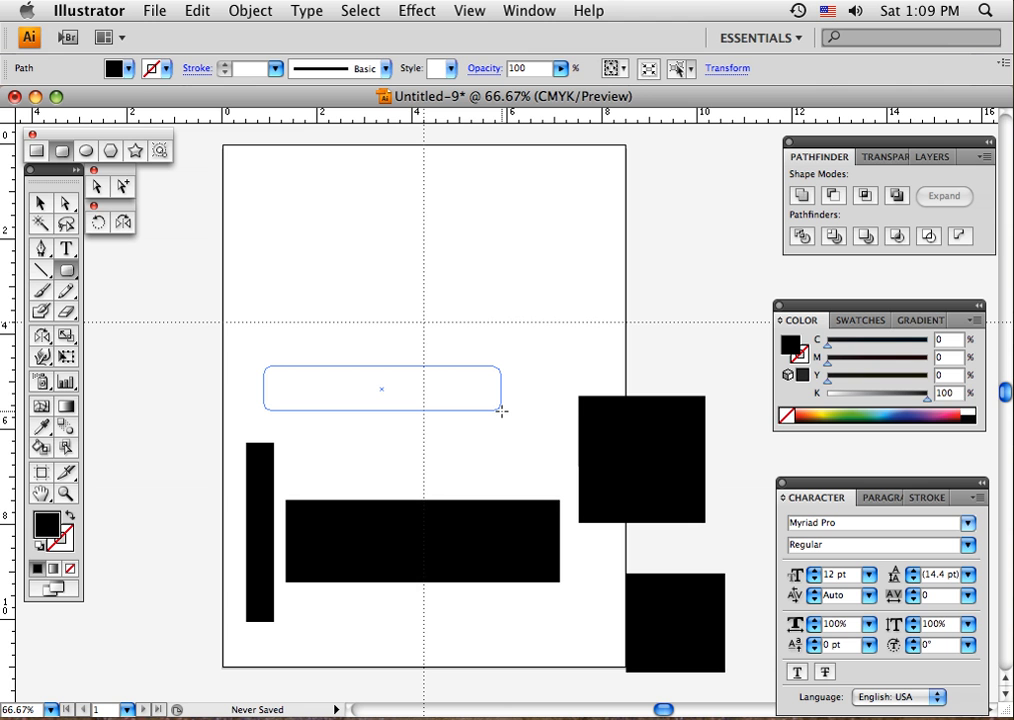
drag(501, 410, 503, 411)
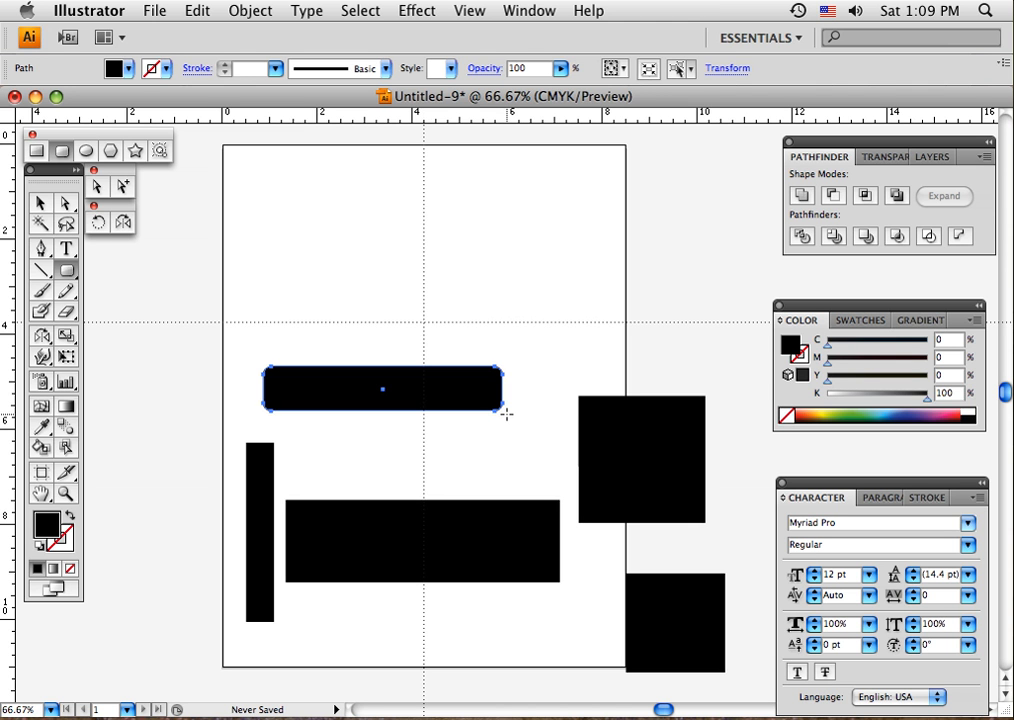
drag(656, 231, 678, 367)
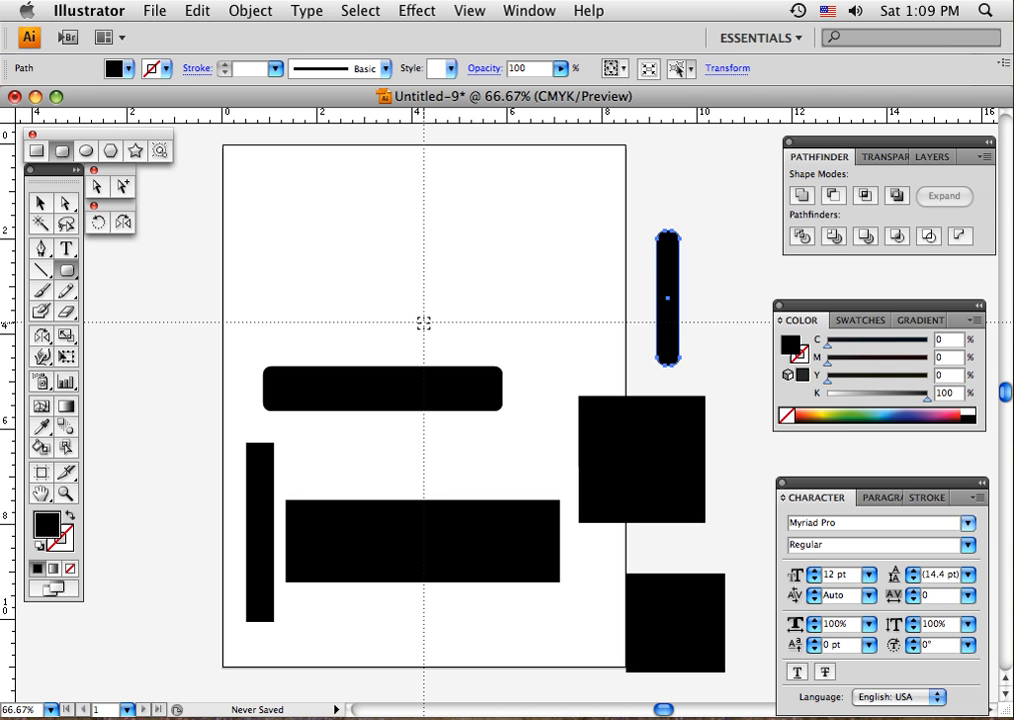
drag(423, 322, 461, 352)
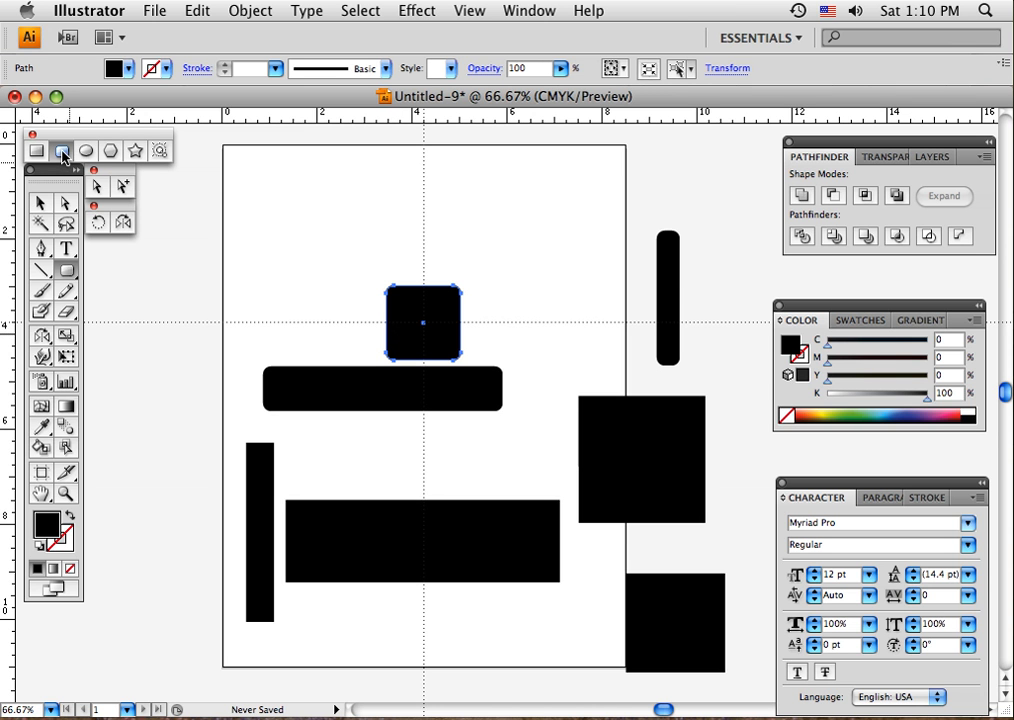
Step: Examine the width, height and corner radius options of the Rounded Rectangle tool without creating a shape
click(400, 314)
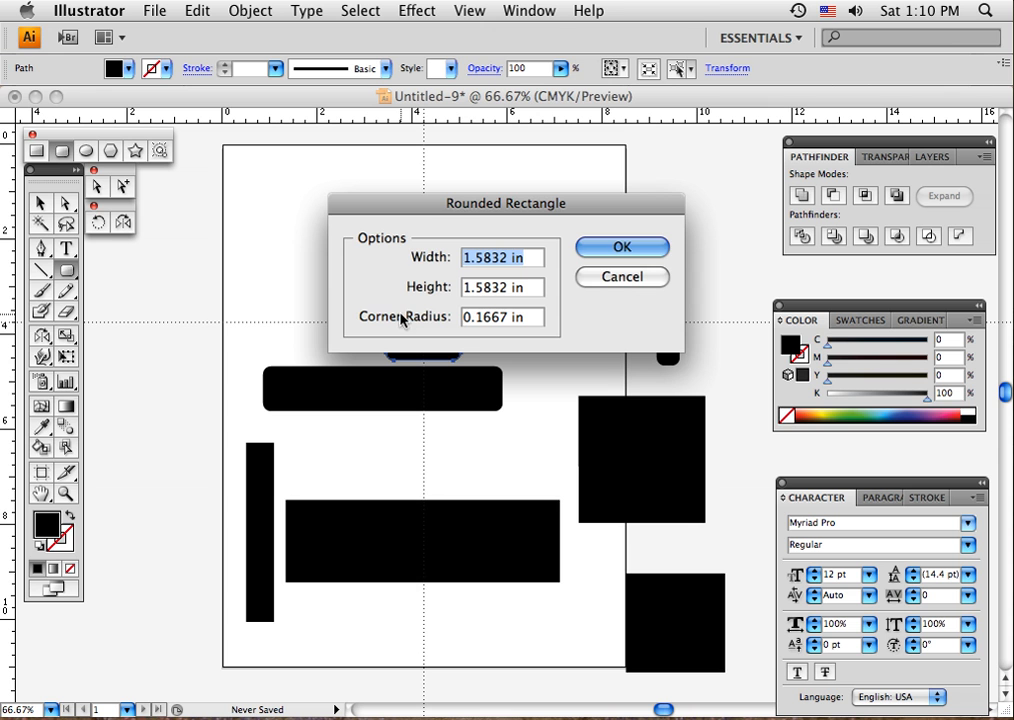
click(595, 278)
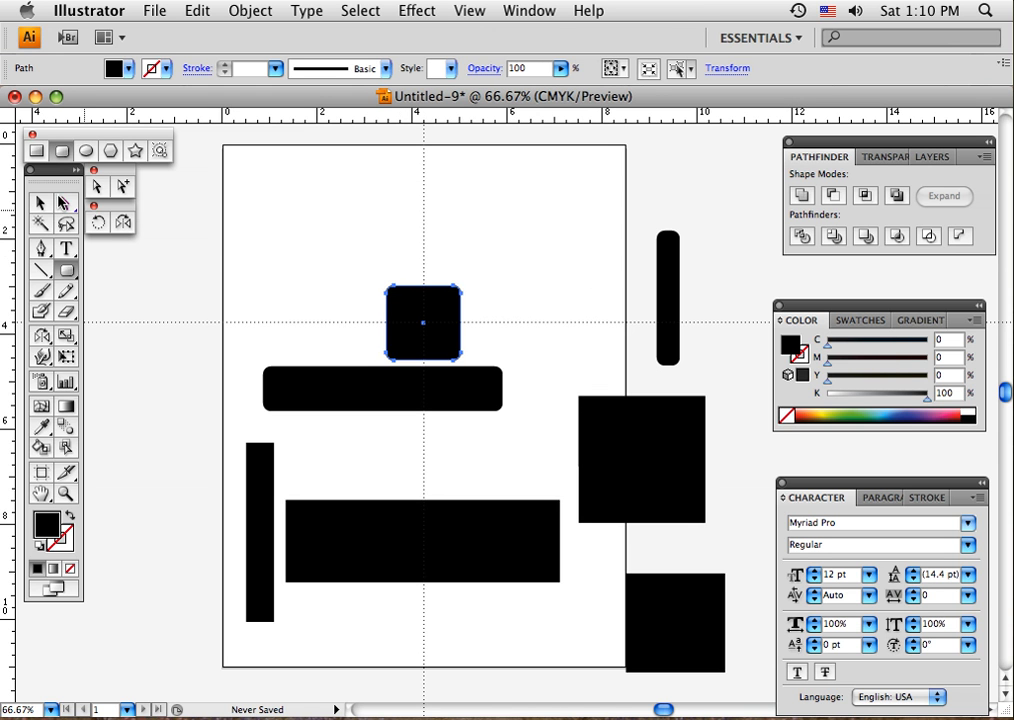
click(41, 203)
click(307, 296)
click(400, 322)
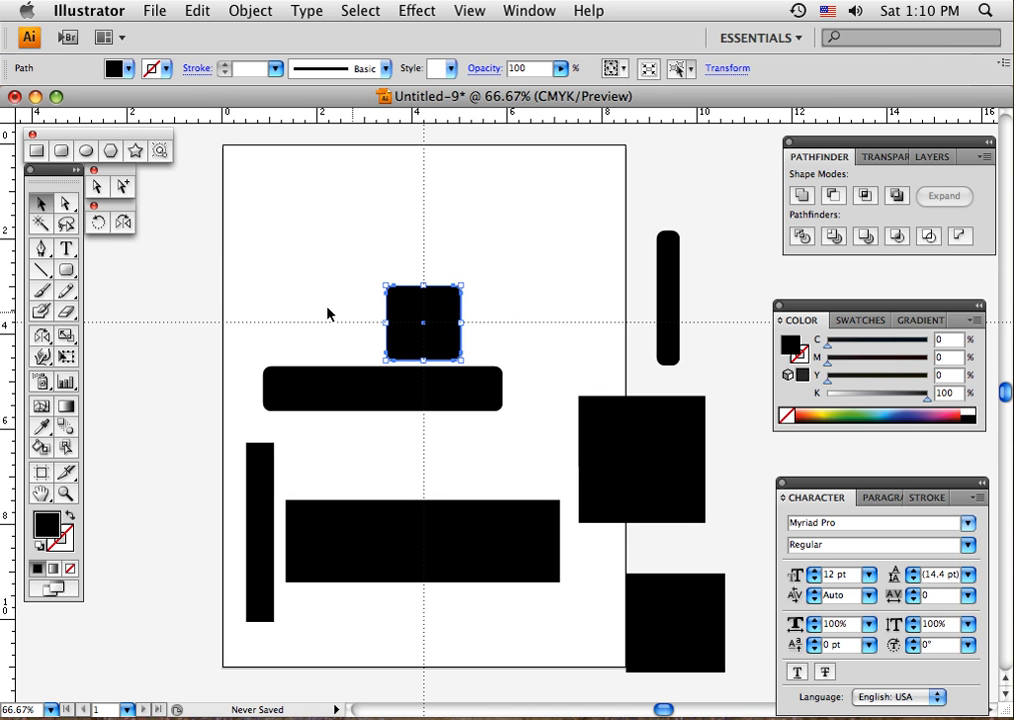
click(61, 150)
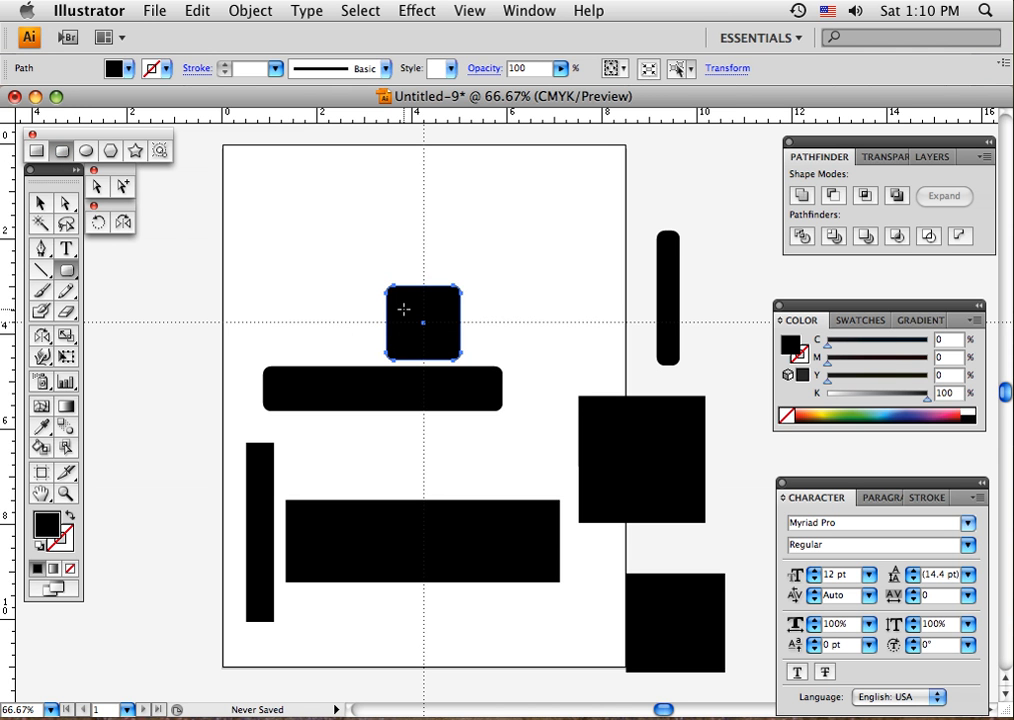
click(403, 311)
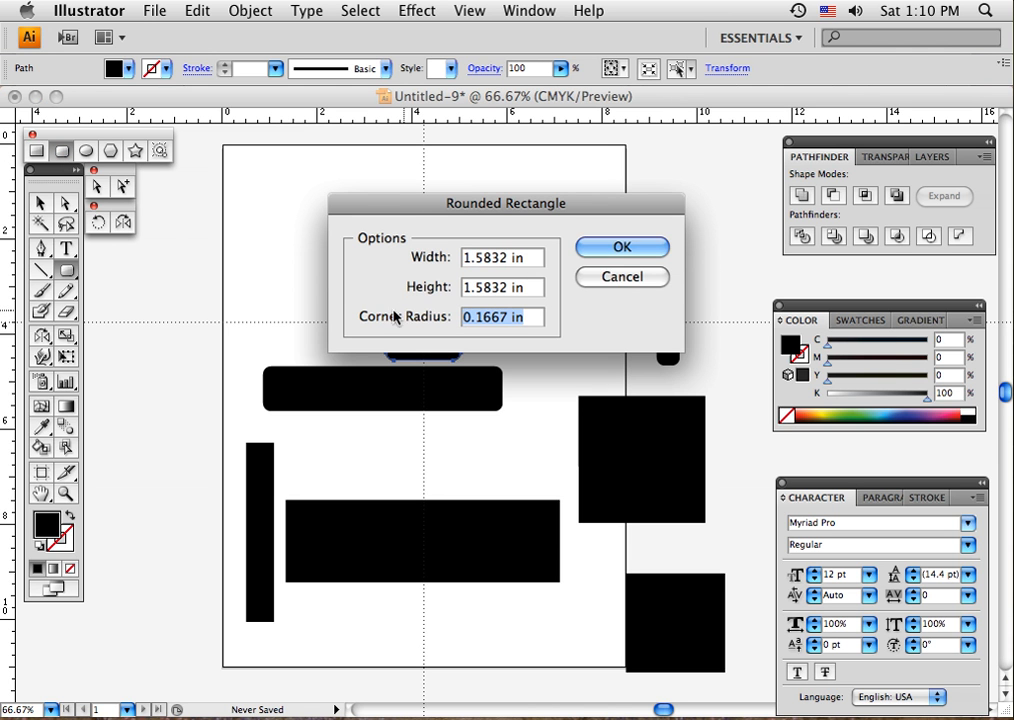
drag(415, 214, 553, 127)
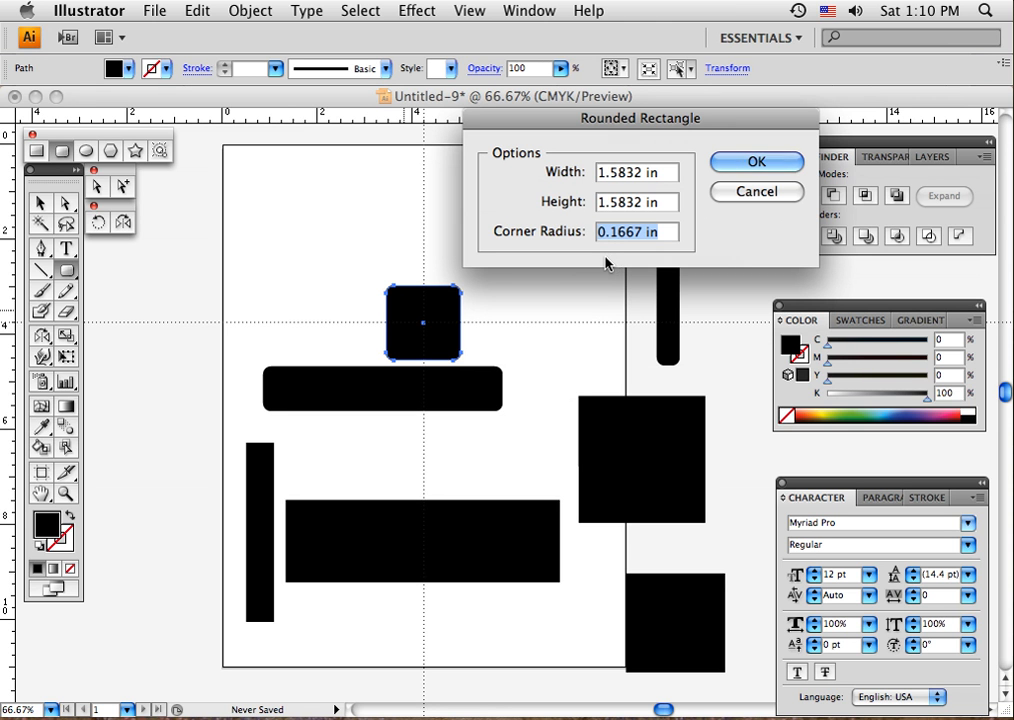
click(724, 191)
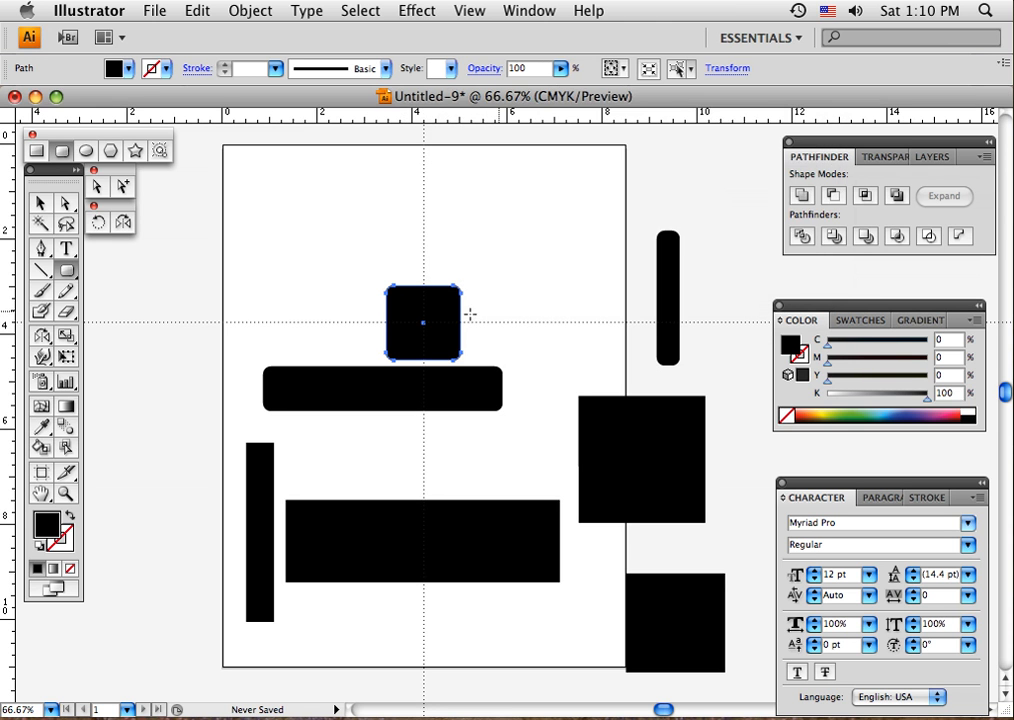
Step: Delete all the rectangles and rounded rectangles on and around the artboard
click(38, 204)
drag(188, 265, 703, 609)
key(Delete)
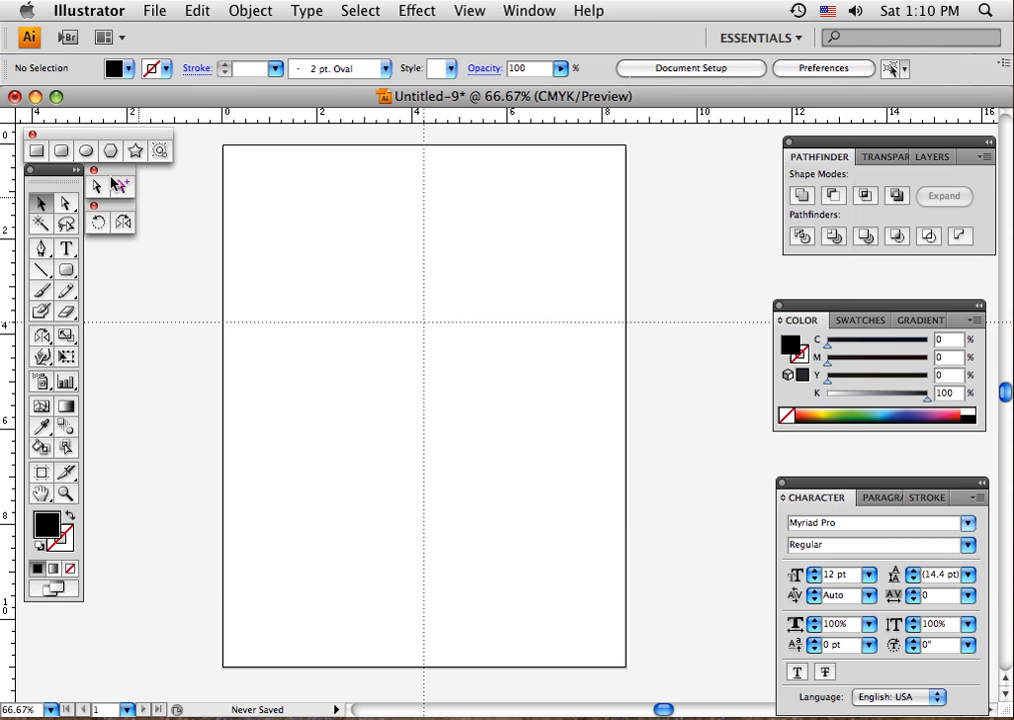
Step: Draw a wide ellipse on the lower artboard and a small ellipse placed below its right end
click(87, 151)
drag(303, 444, 560, 552)
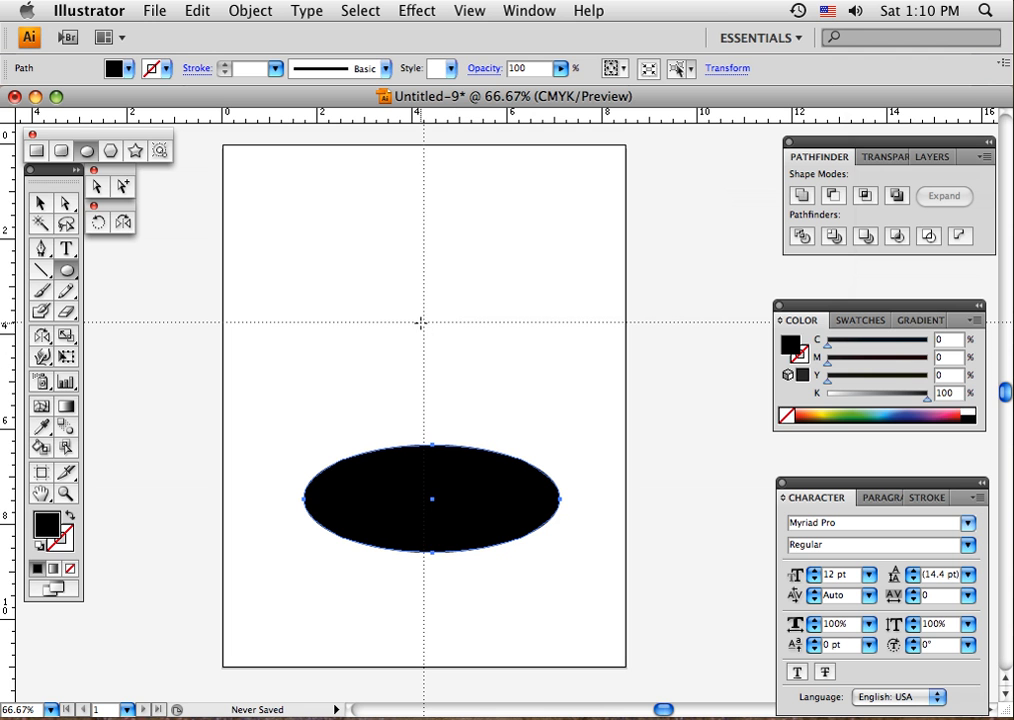
mouse_move(421, 323)
mouse_down()
mouse_move(453, 340)
mouse_move(545, 344)
mouse_move(573, 396)
mouse_move(514, 403)
mouse_move(559, 358)
mouse_move(582, 385)
mouse_move(470, 379)
mouse_up()
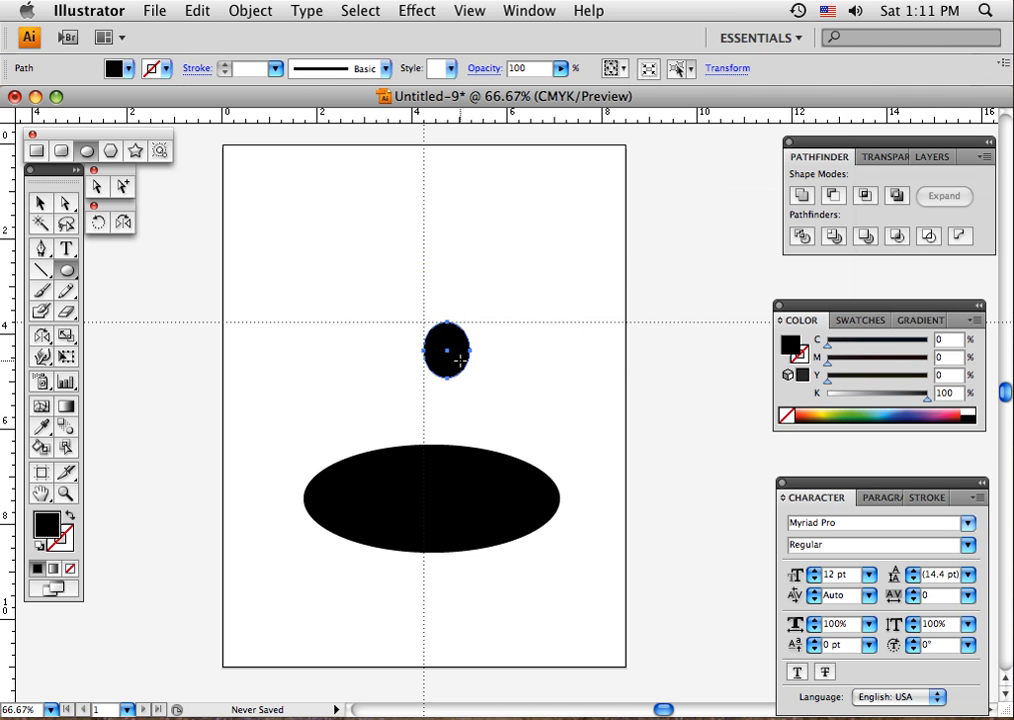
click(458, 358)
click(603, 291)
click(41, 203)
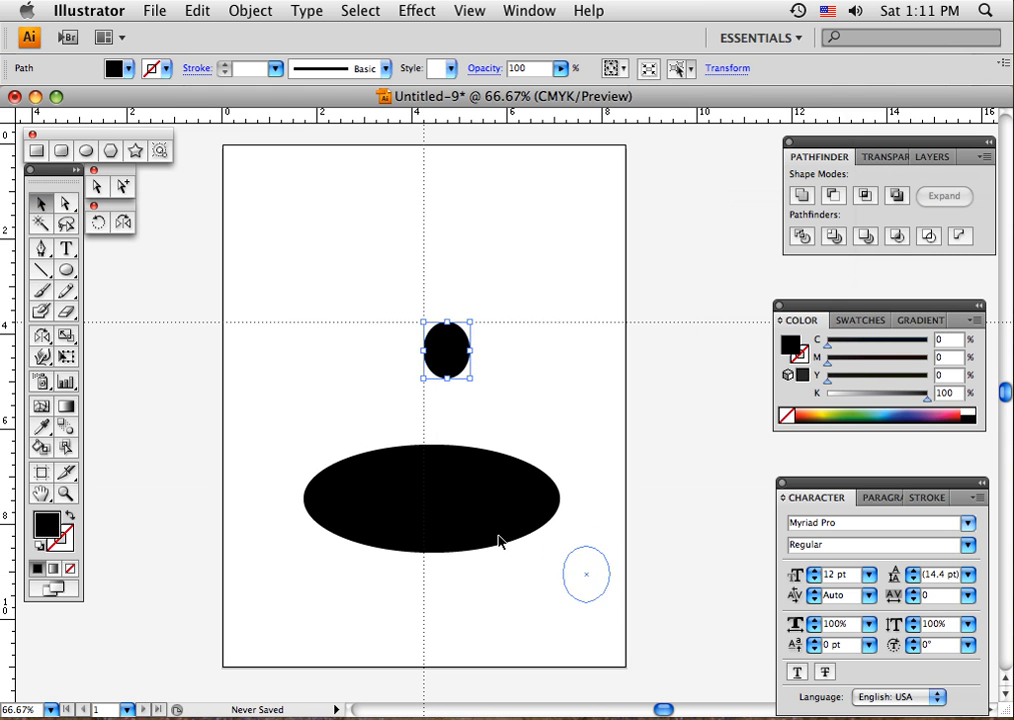
drag(500, 541, 502, 543)
click(276, 355)
Step: Draw a large circle centred on the guide intersection and a second circle to its right
click(86, 150)
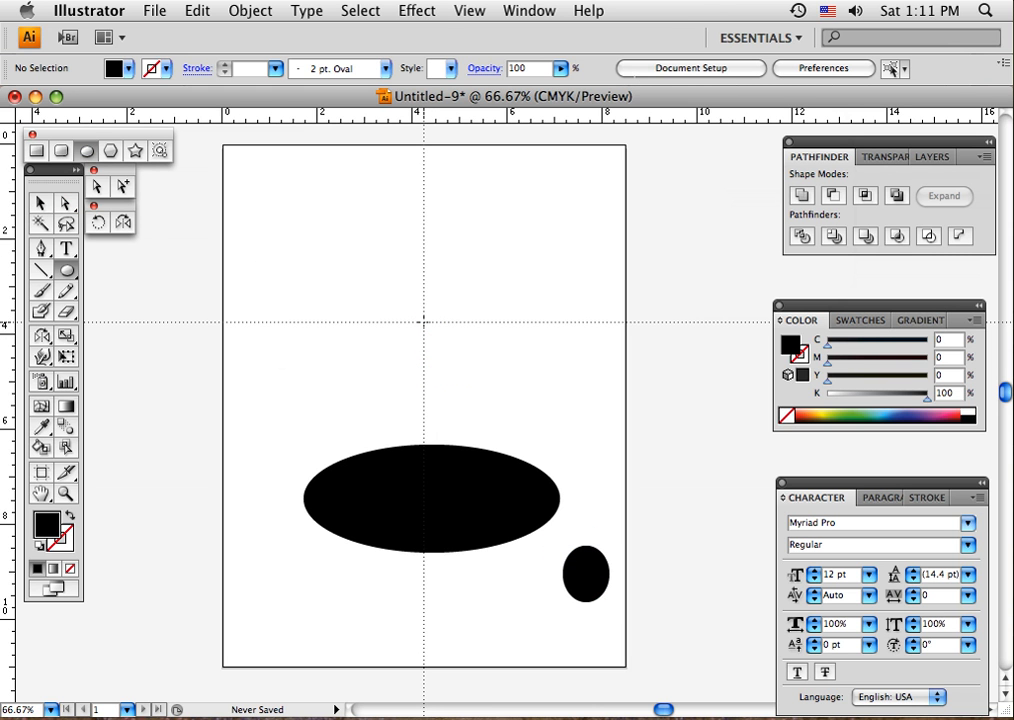
drag(424, 322, 527, 404)
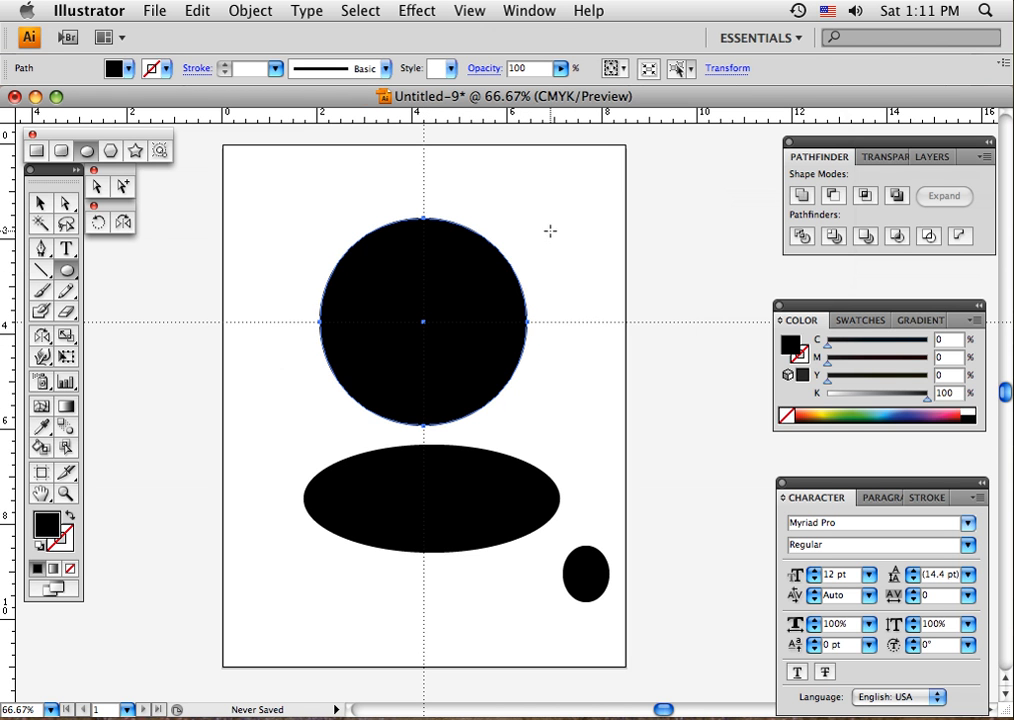
drag(563, 244, 703, 421)
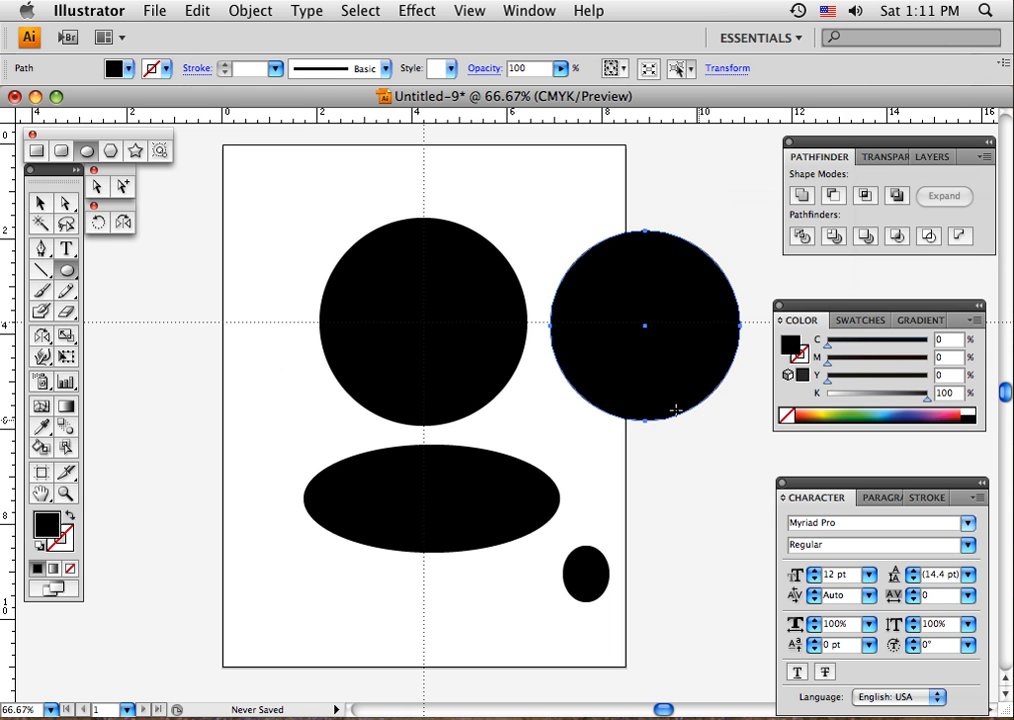
Step: Delete the right-hand circle and both ellipses, and select the circle centred on the guides
click(41, 203)
drag(573, 192, 629, 290)
key(Delete)
drag(523, 492, 523, 487)
key(Delete)
click(585, 574)
key(Delete)
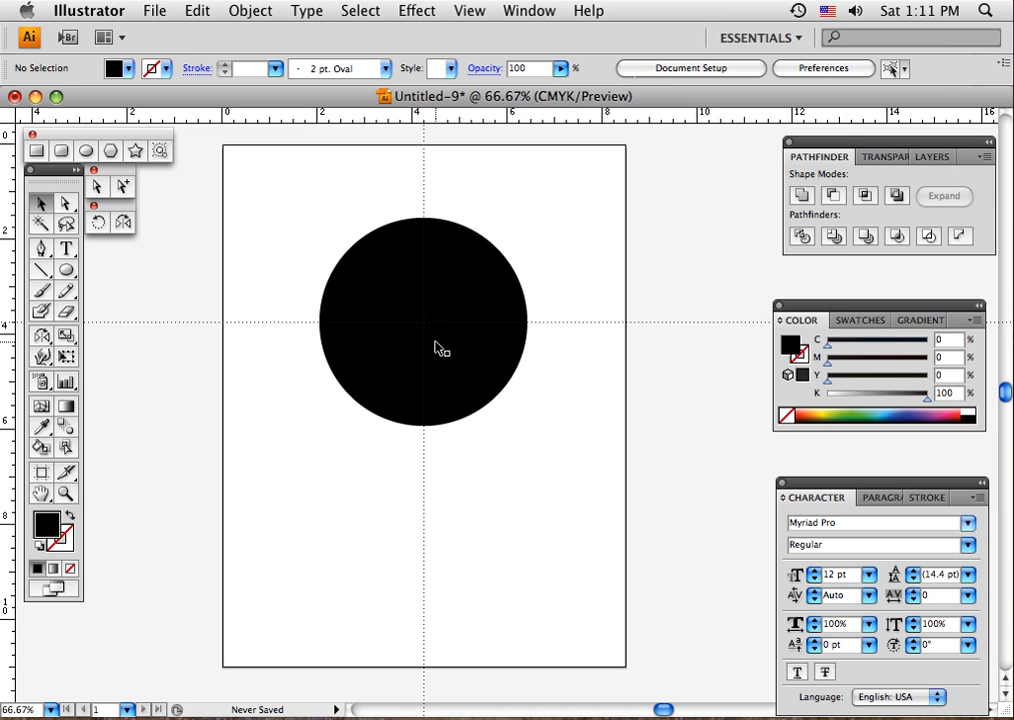
click(437, 344)
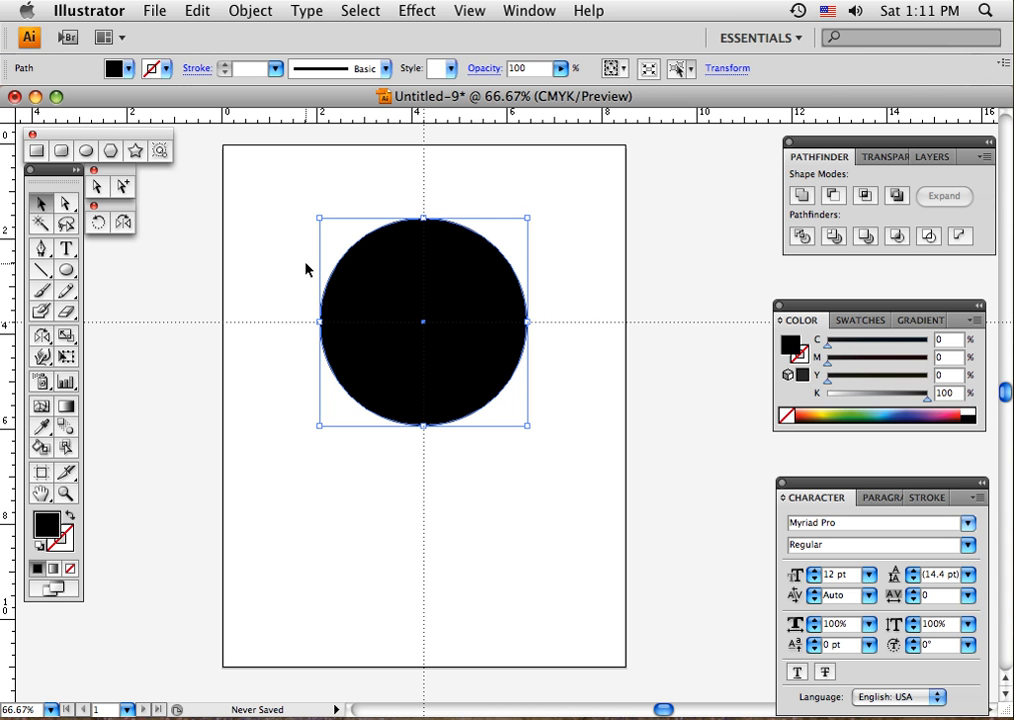
Step: Delete the circle and draw a 13-sided polygon of about 1.69 in radius centred on the guide intersection
key(Delete)
click(112, 152)
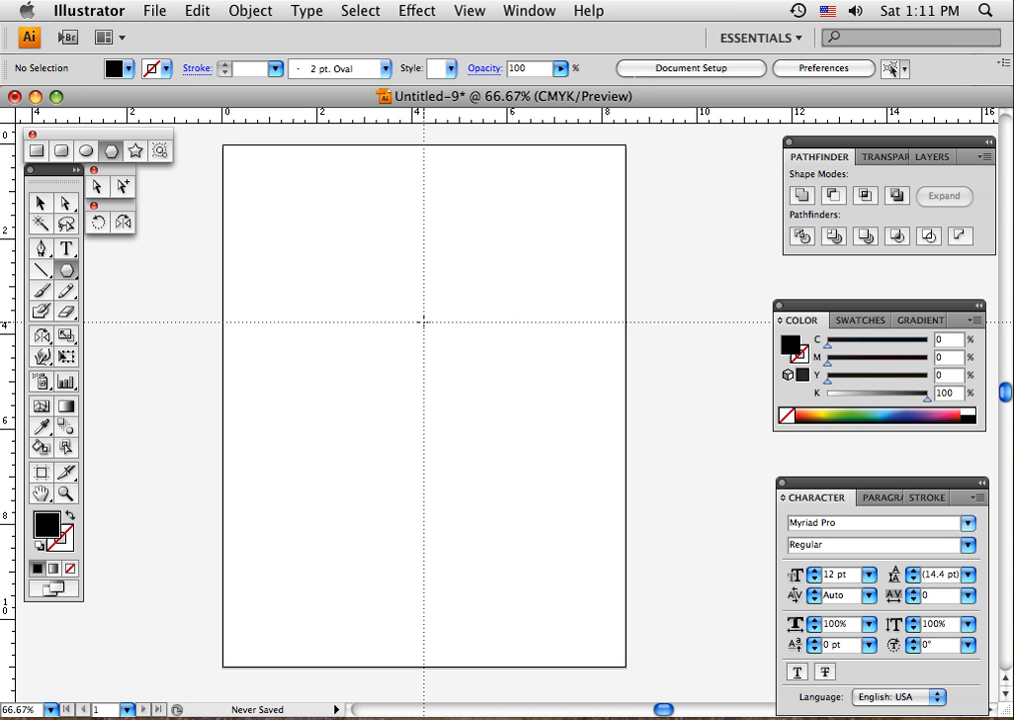
drag(423, 321, 488, 369)
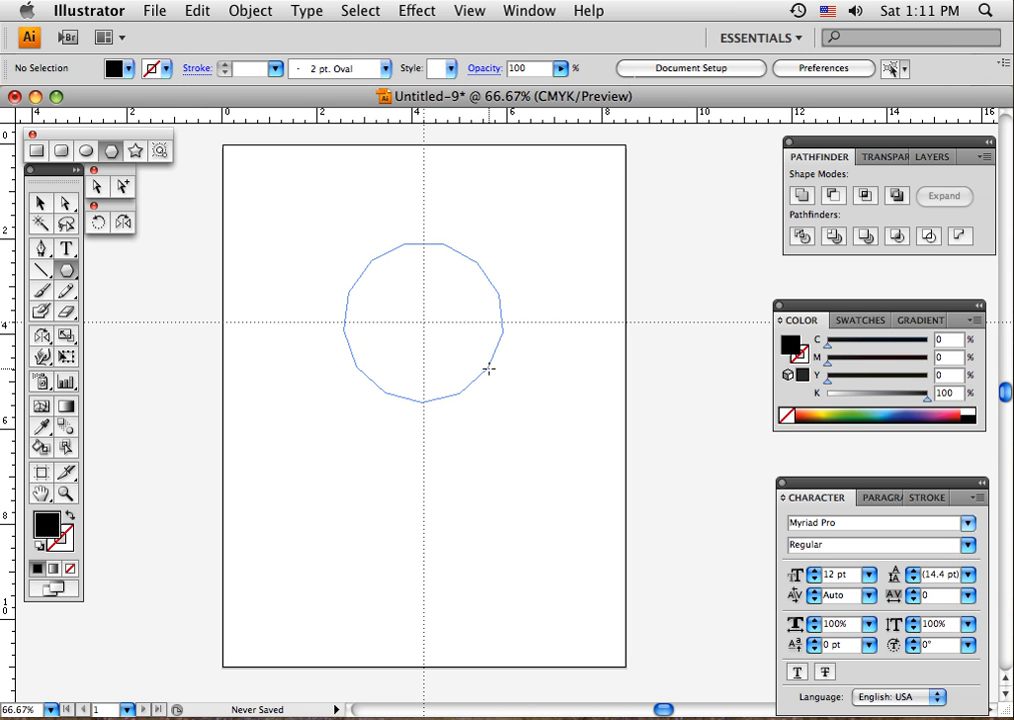
drag(488, 369, 488, 369)
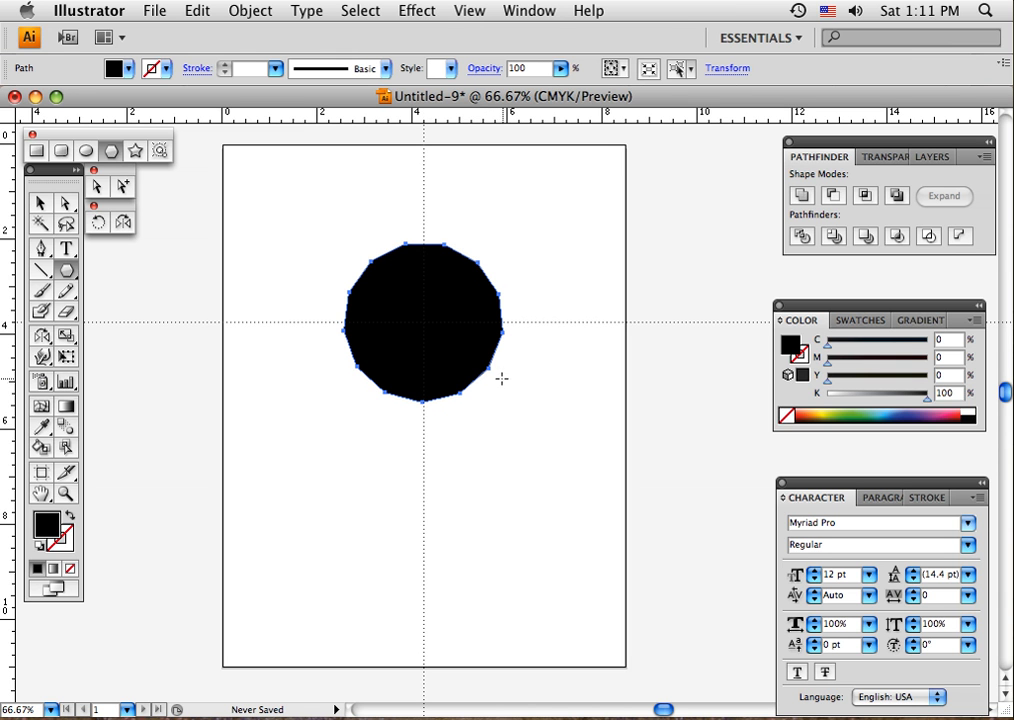
Step: Create a 7-sided polygon with a 1.6879 in radius, centred on the lower part of the existing polygon
click(446, 369)
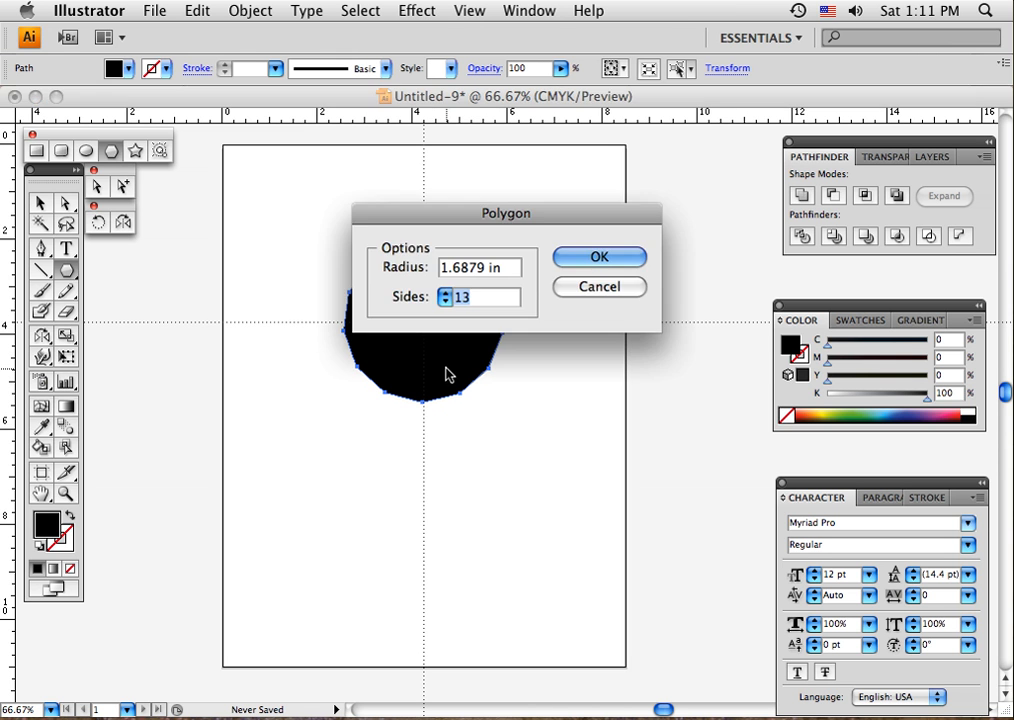
click(445, 301)
click(445, 301)
click(445, 301)
click(445, 301)
click(445, 301)
click(445, 301)
click(574, 257)
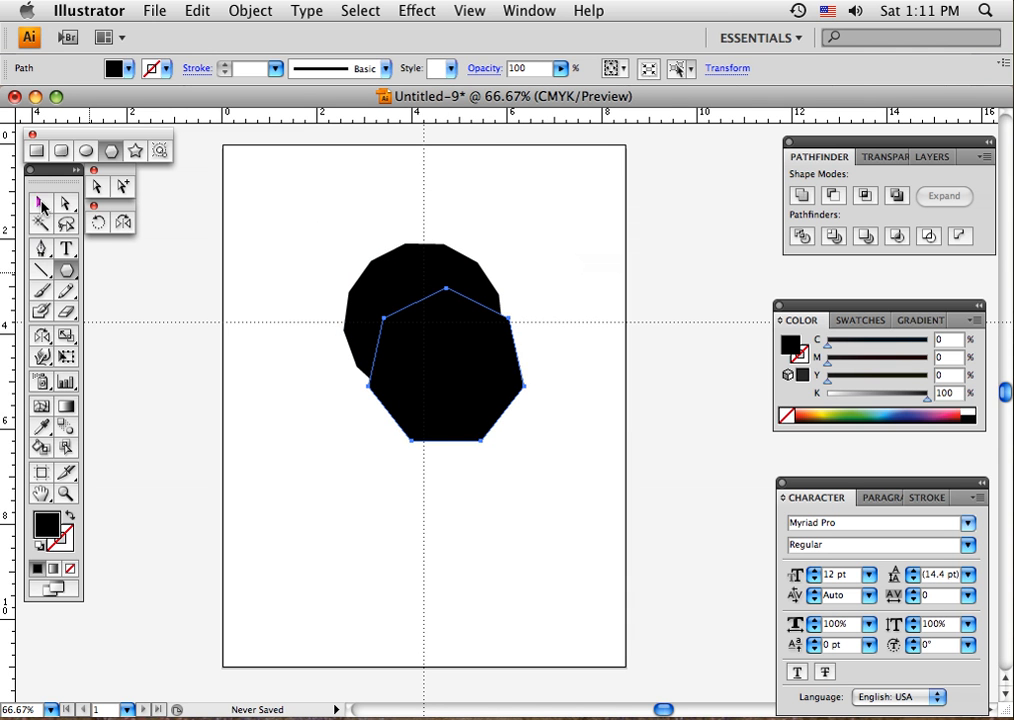
Step: Move the seven-sided polygon down and right, off the 13-sided one, and delete both polygons
click(42, 203)
drag(481, 374, 567, 477)
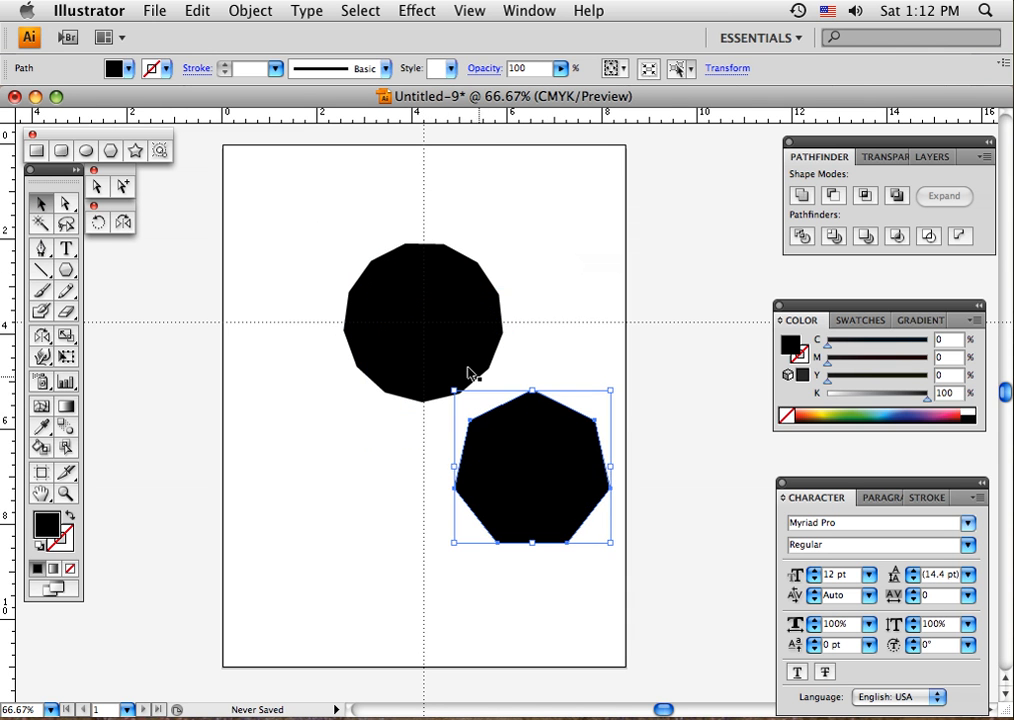
drag(334, 237, 573, 548)
key(Delete)
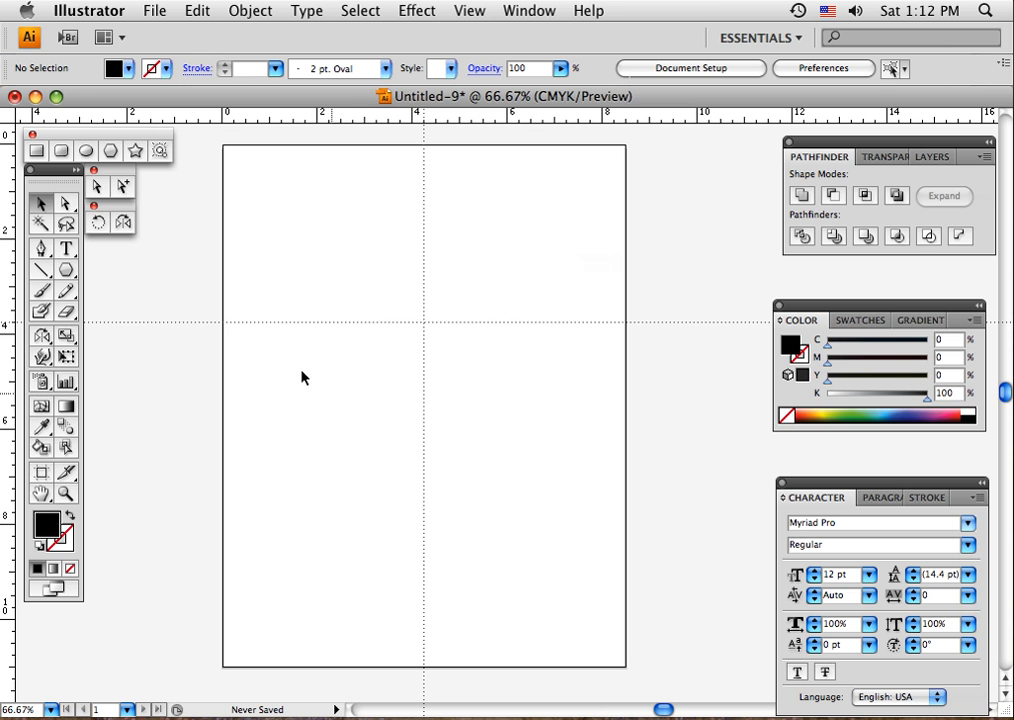
Step: Create a 5-sided polygon with a 1.6879 in radius centred on the guide intersection
click(109, 151)
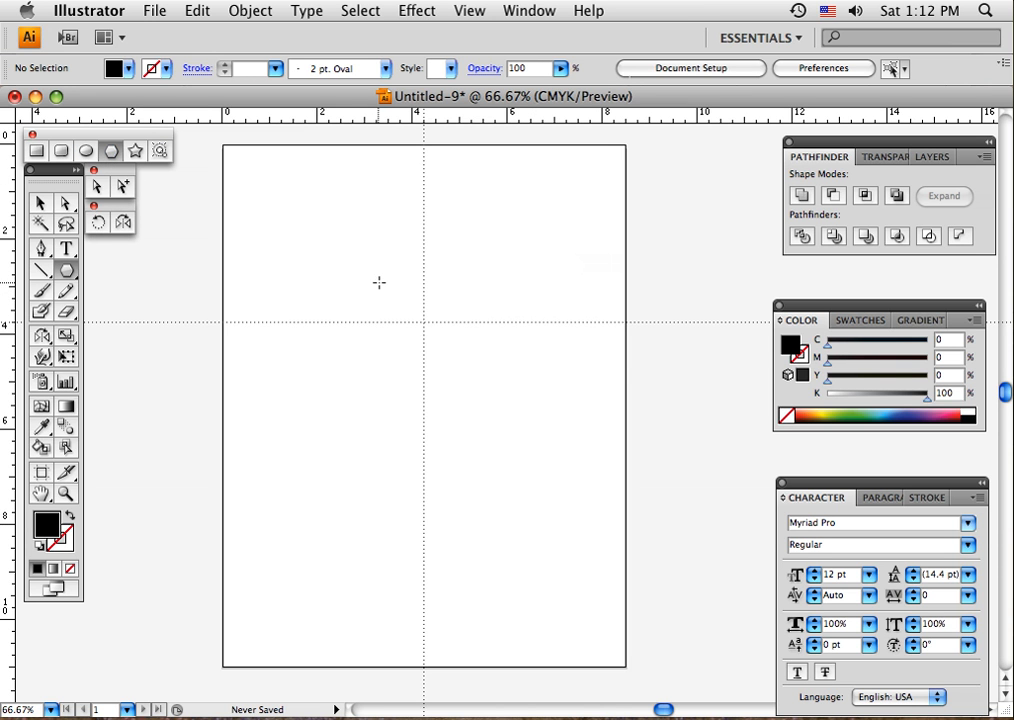
click(422, 325)
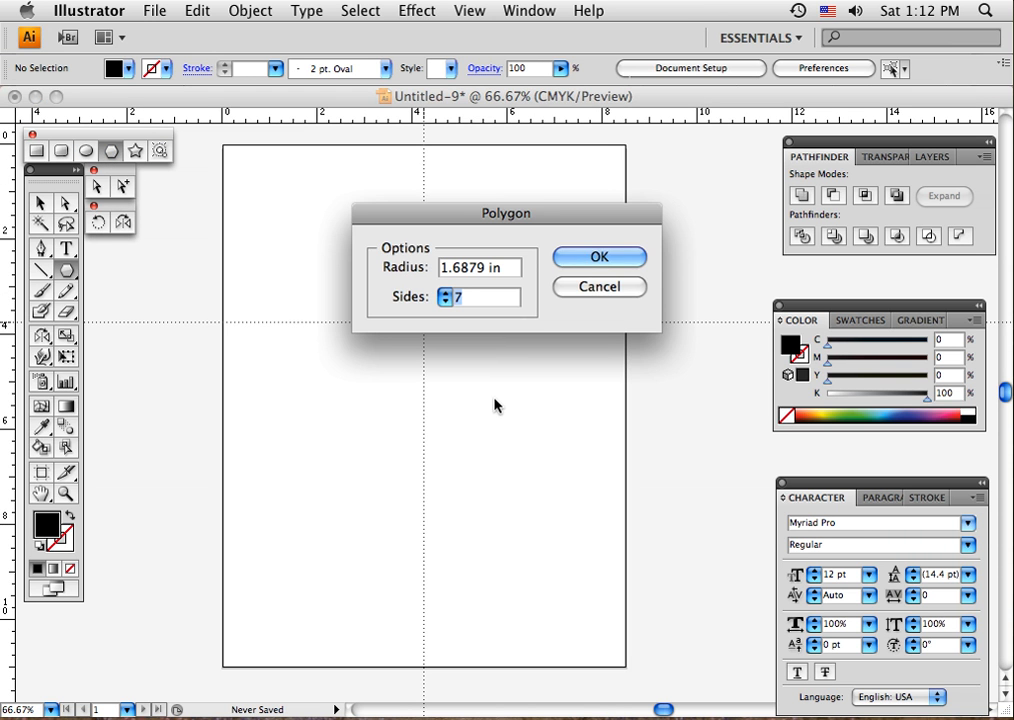
click(445, 301)
click(445, 301)
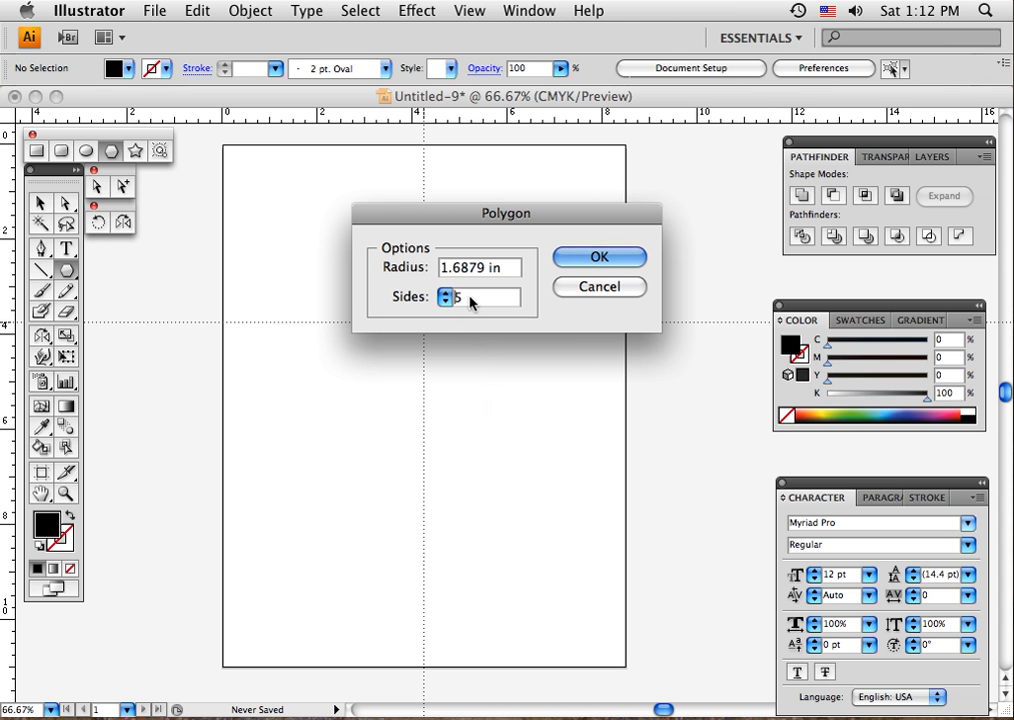
click(577, 262)
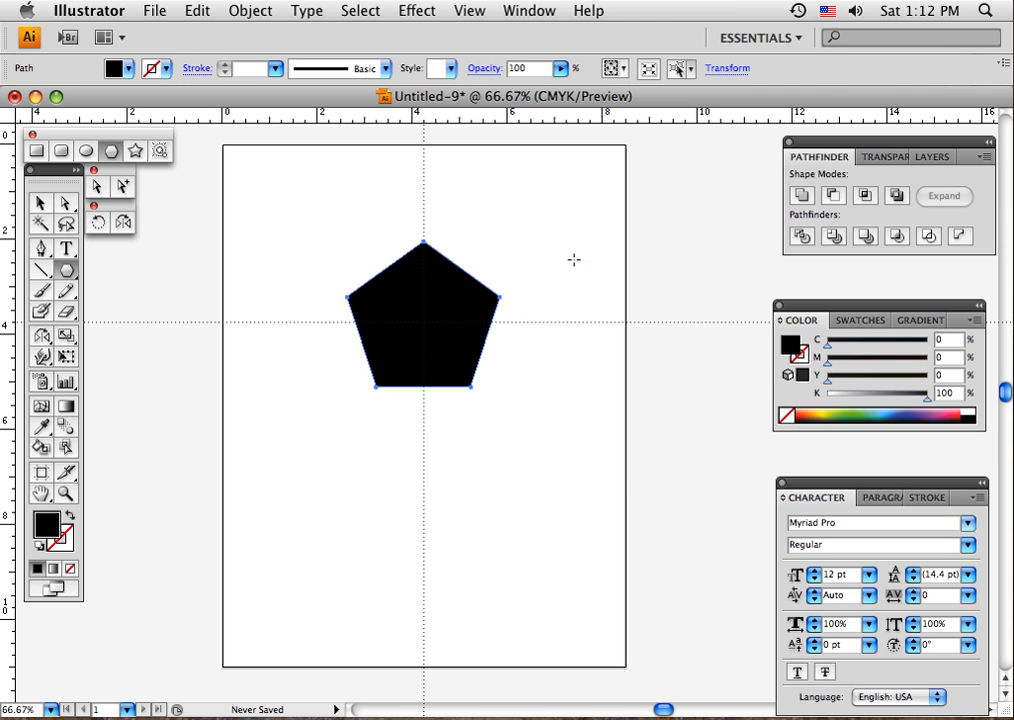
Step: Replace the pentagon with an 8-sided polygon of 1.6879 in radius centred on the guide intersection
click(42, 204)
key(Delete)
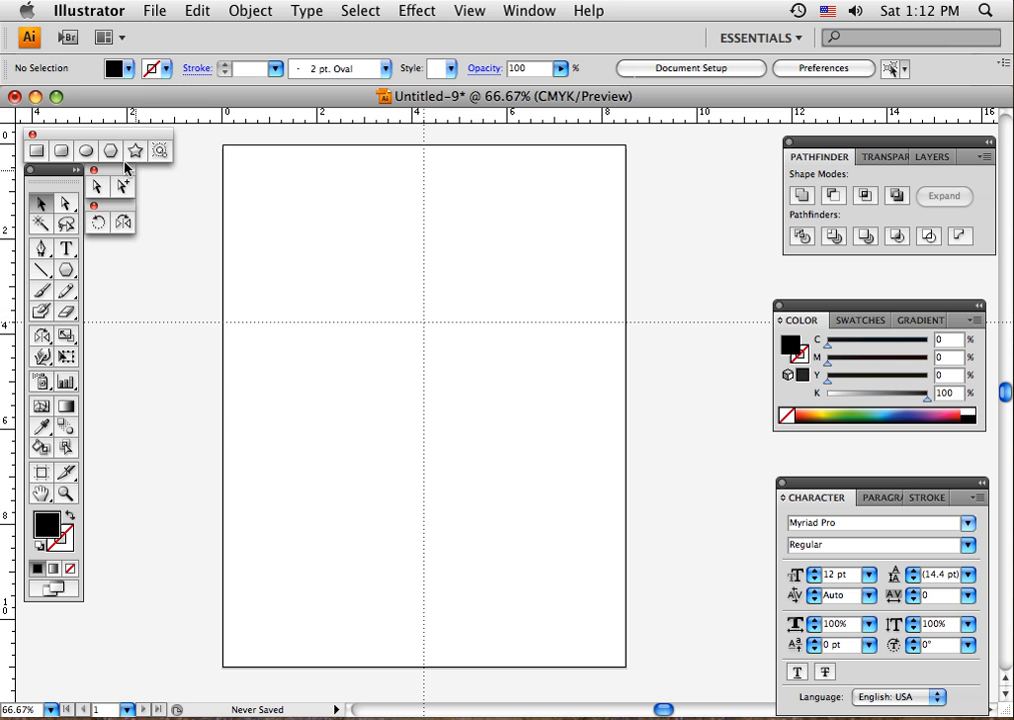
click(110, 150)
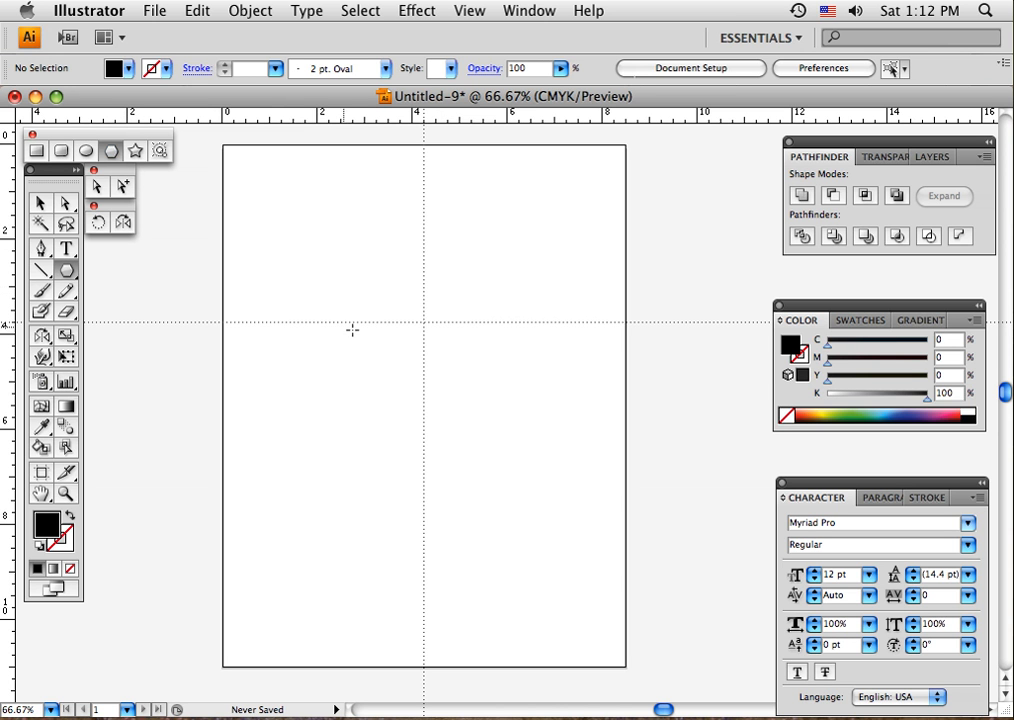
click(423, 321)
click(445, 291)
click(445, 291)
click(445, 291)
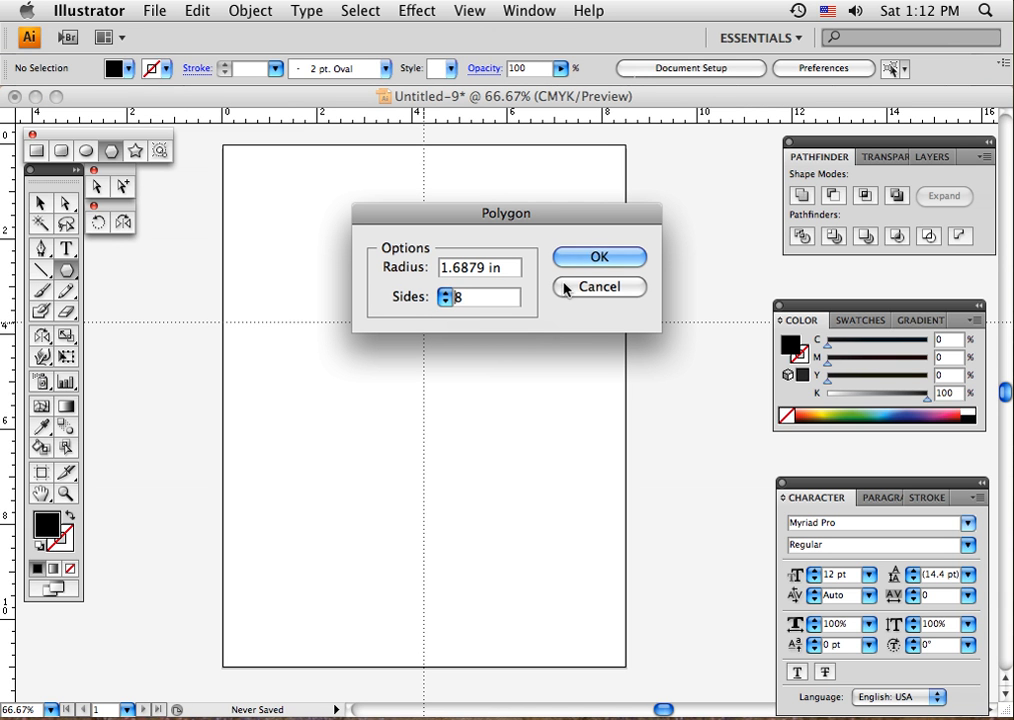
click(578, 258)
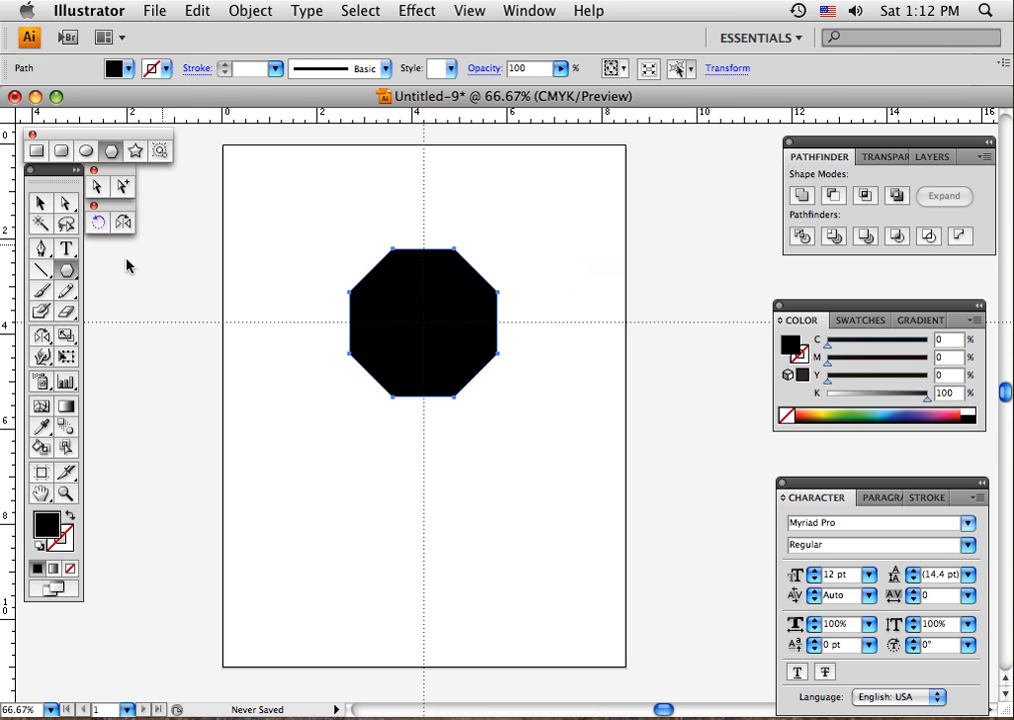
Step: Replace the octagon with a 3-sided polygon of 1.6879 in radius centred on the guide intersection
click(41, 203)
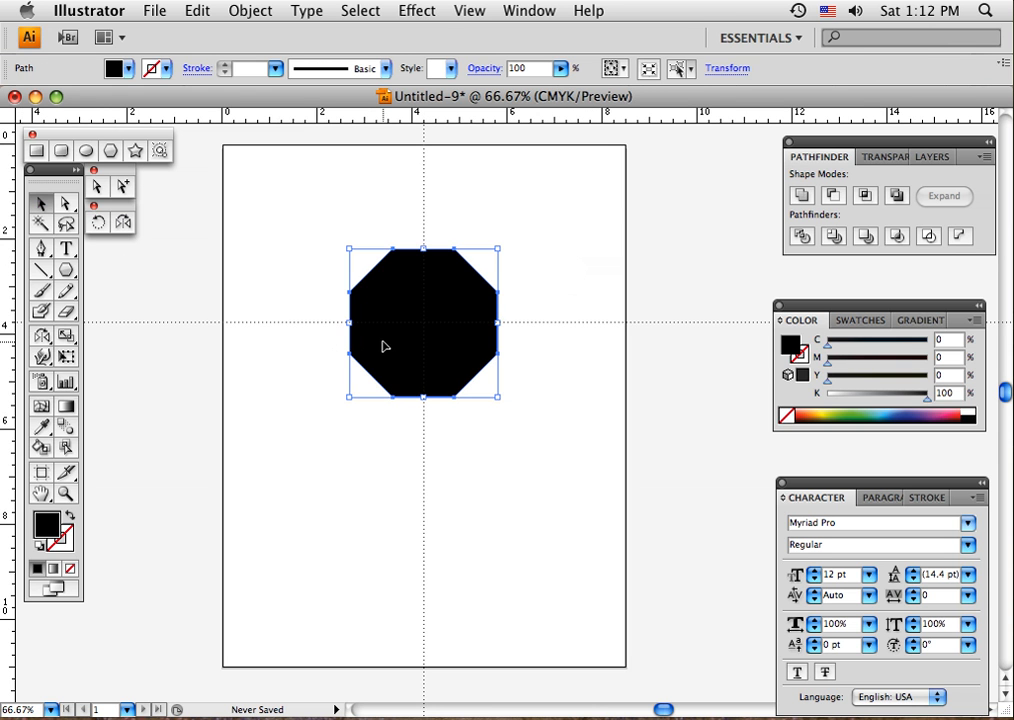
key(Delete)
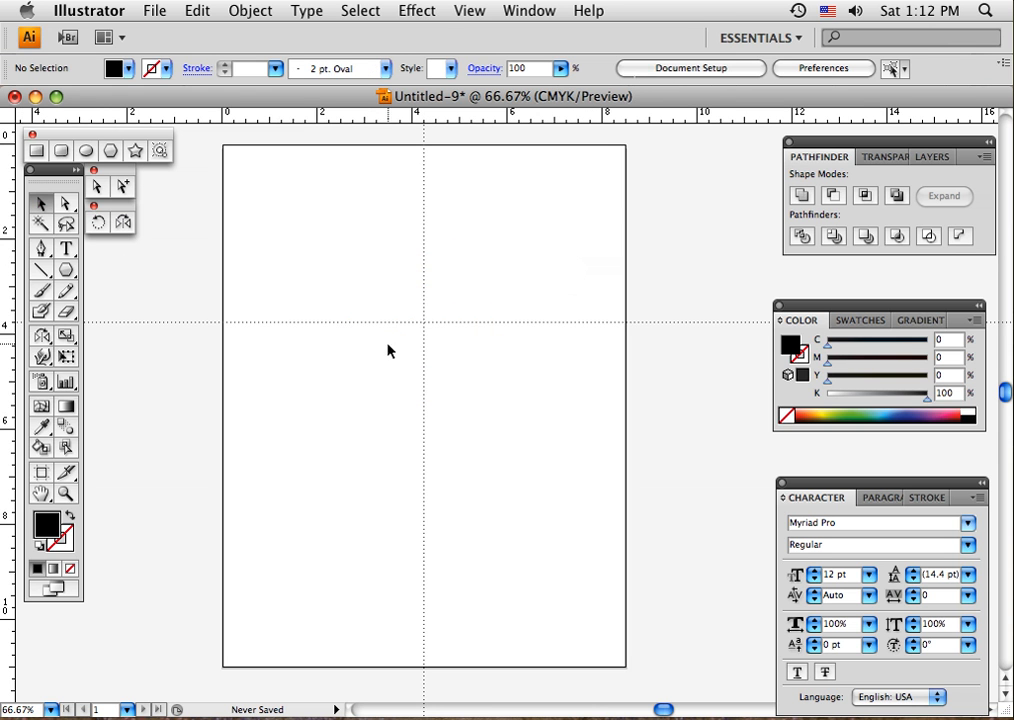
click(112, 153)
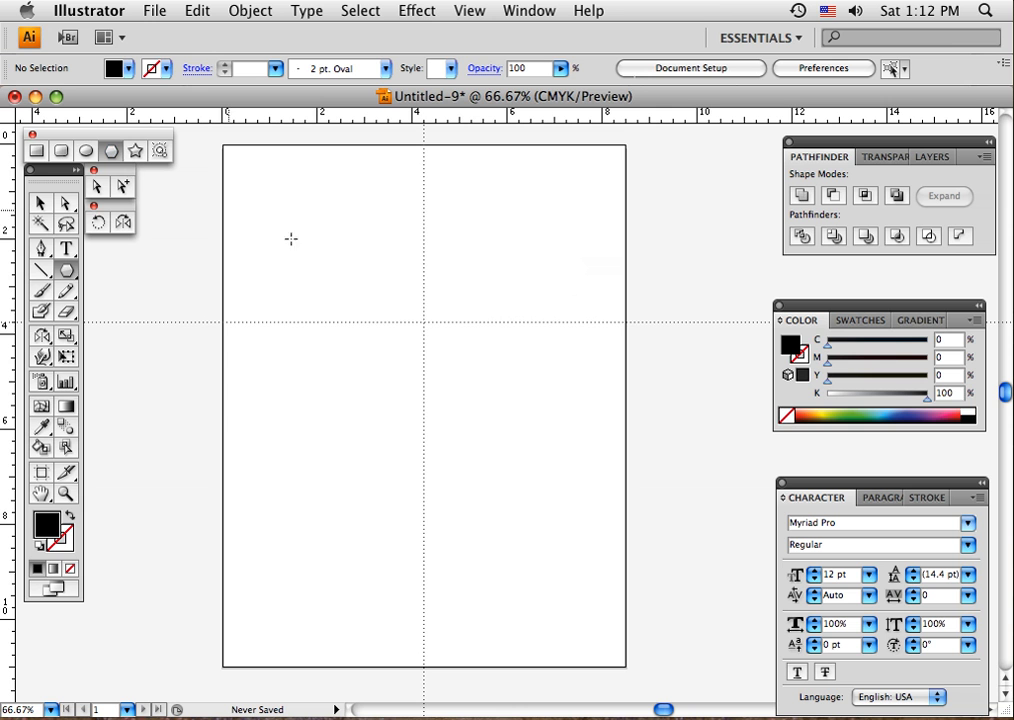
click(424, 322)
click(444, 300)
click(444, 300)
click(444, 300)
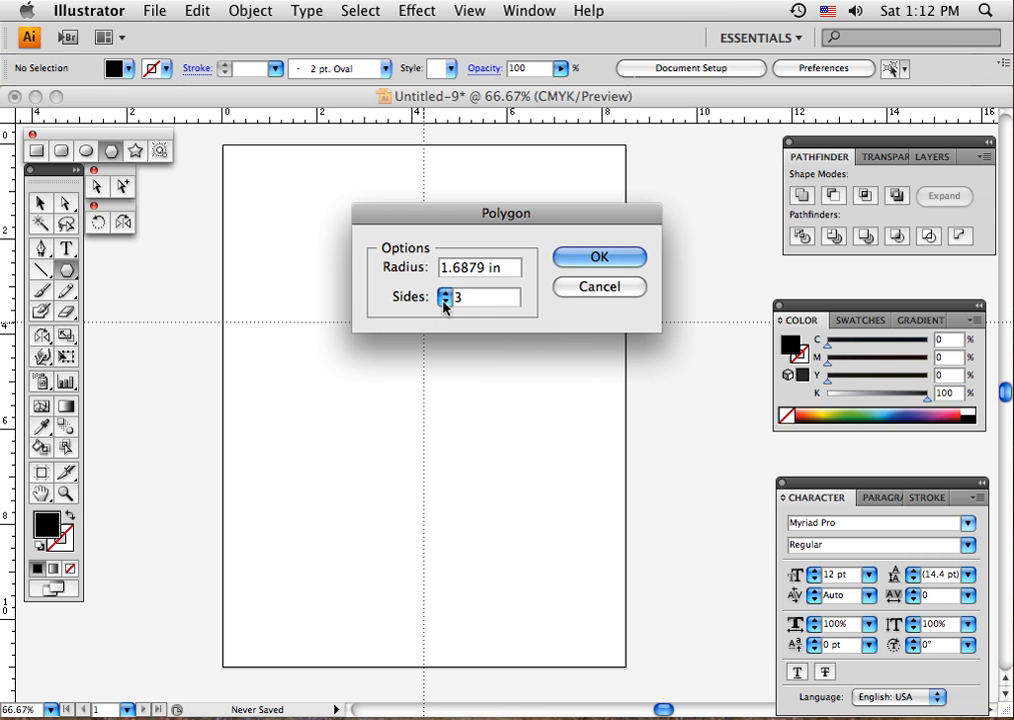
click(582, 262)
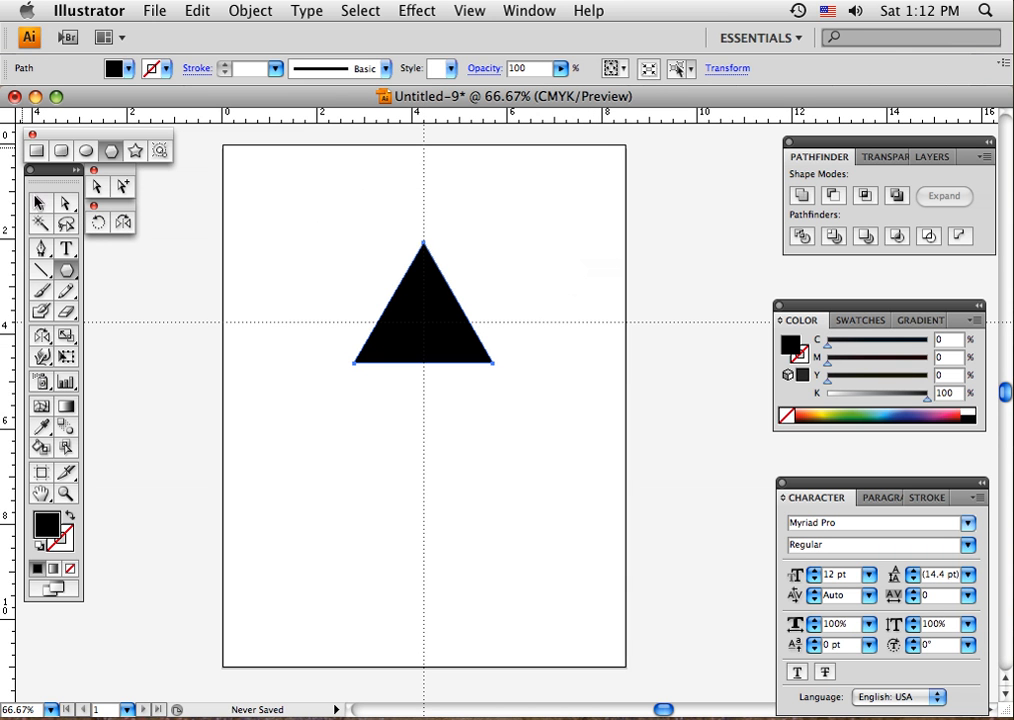
Step: Delete the triangle at the guide intersection
click(40, 203)
drag(294, 260, 432, 360)
key(Delete)
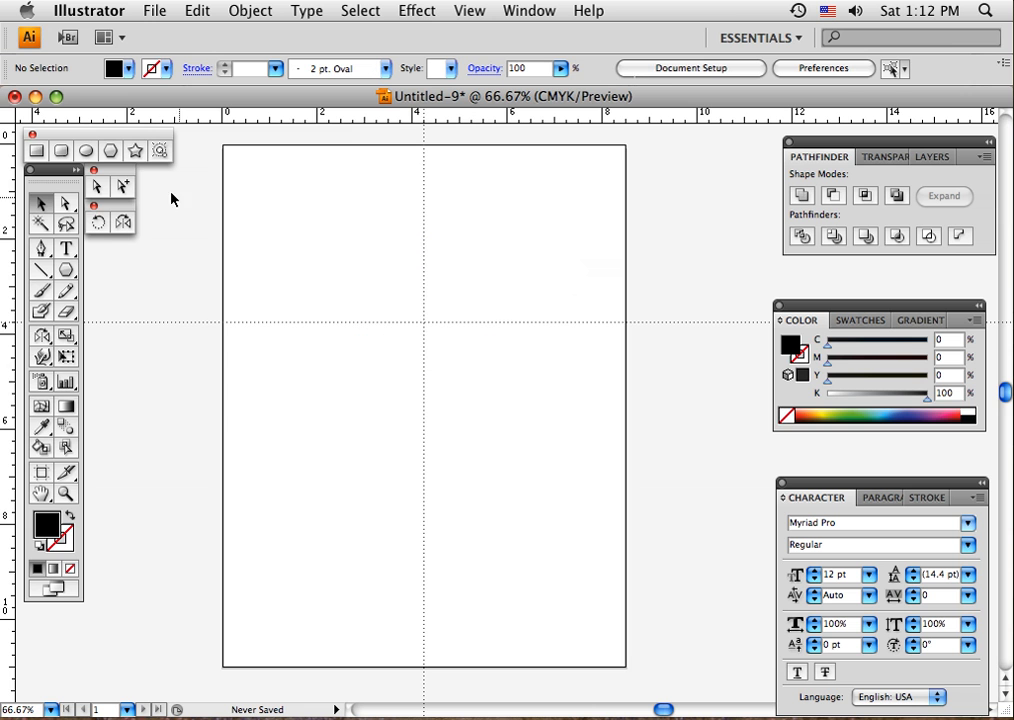
Step: Draw a large upright five-pointed star with aligned arms from the guide intersection and move it over the artboard's lower-right corner
click(135, 150)
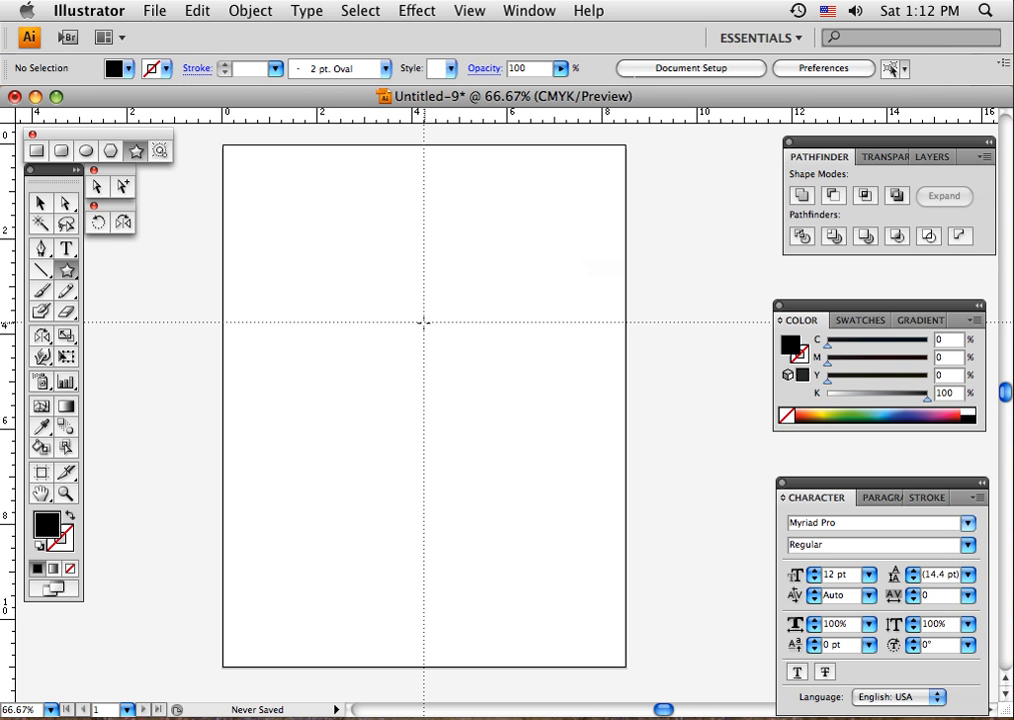
mouse_move(424, 322)
mouse_down()
mouse_move(453, 362)
mouse_move(443, 390)
mouse_move(462, 371)
mouse_move(464, 387)
mouse_move(474, 381)
mouse_move(532, 414)
mouse_move(493, 396)
mouse_move(507, 412)
mouse_move(500, 403)
mouse_up()
key(v)
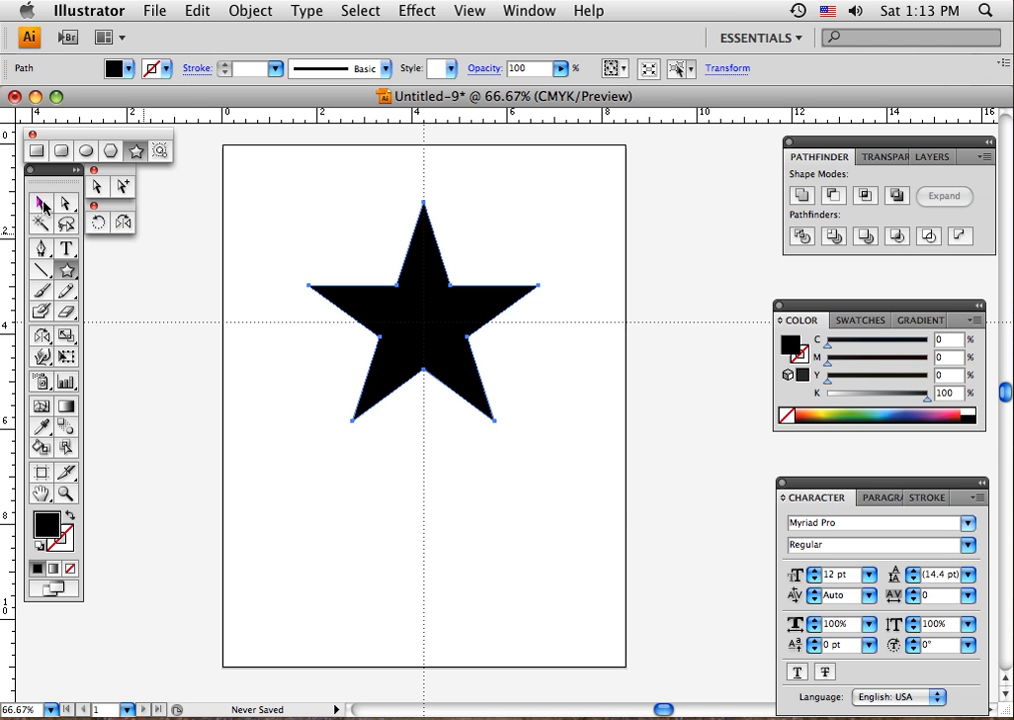
drag(410, 324, 584, 572)
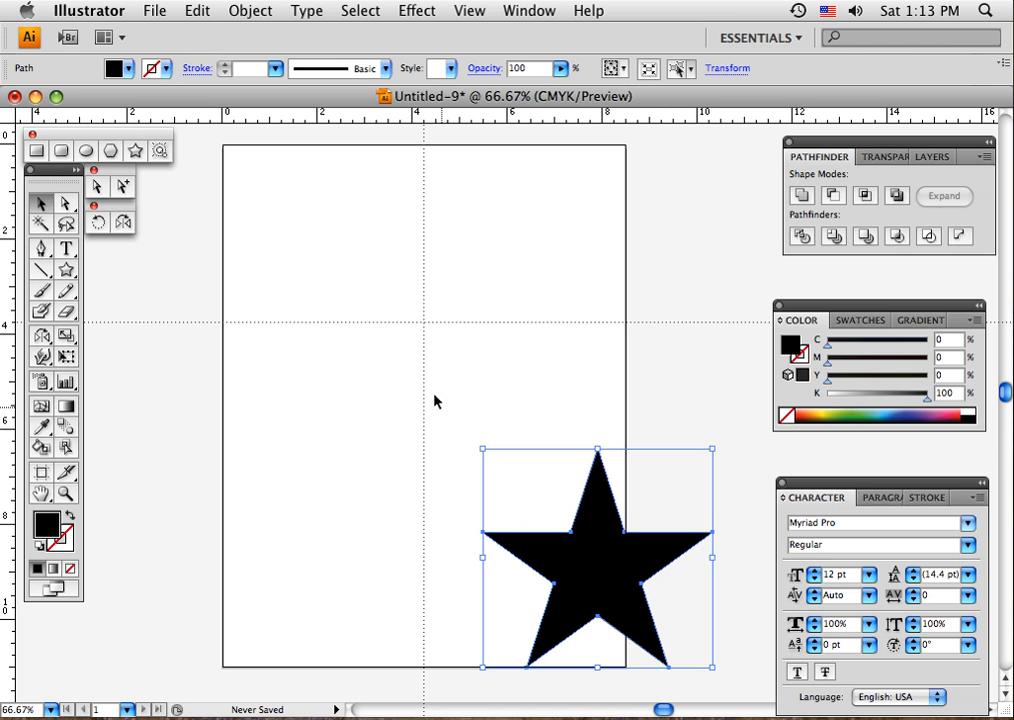
Step: Draw a second upright five-pointed star with thicker arms, centred on the guide intersection
click(136, 150)
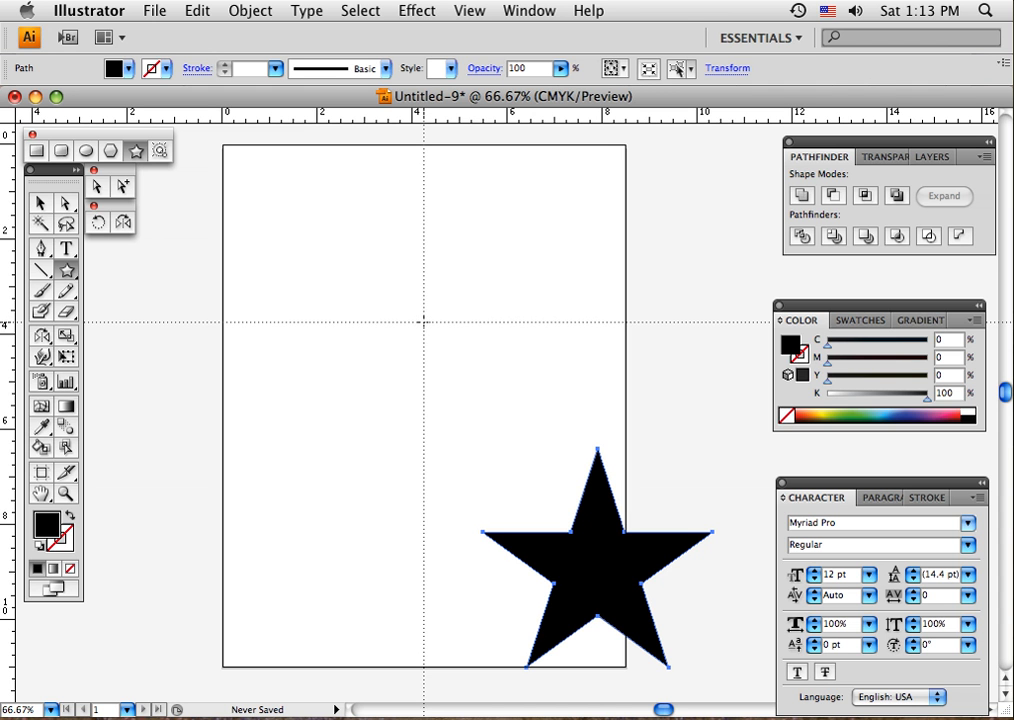
drag(423, 321, 492, 421)
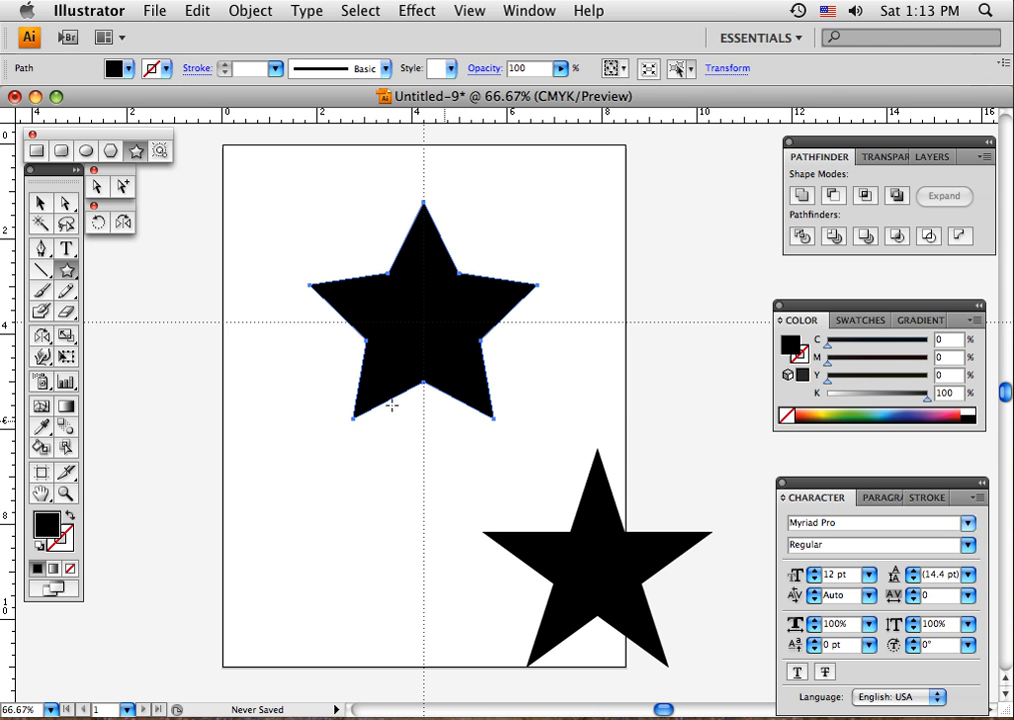
click(40, 203)
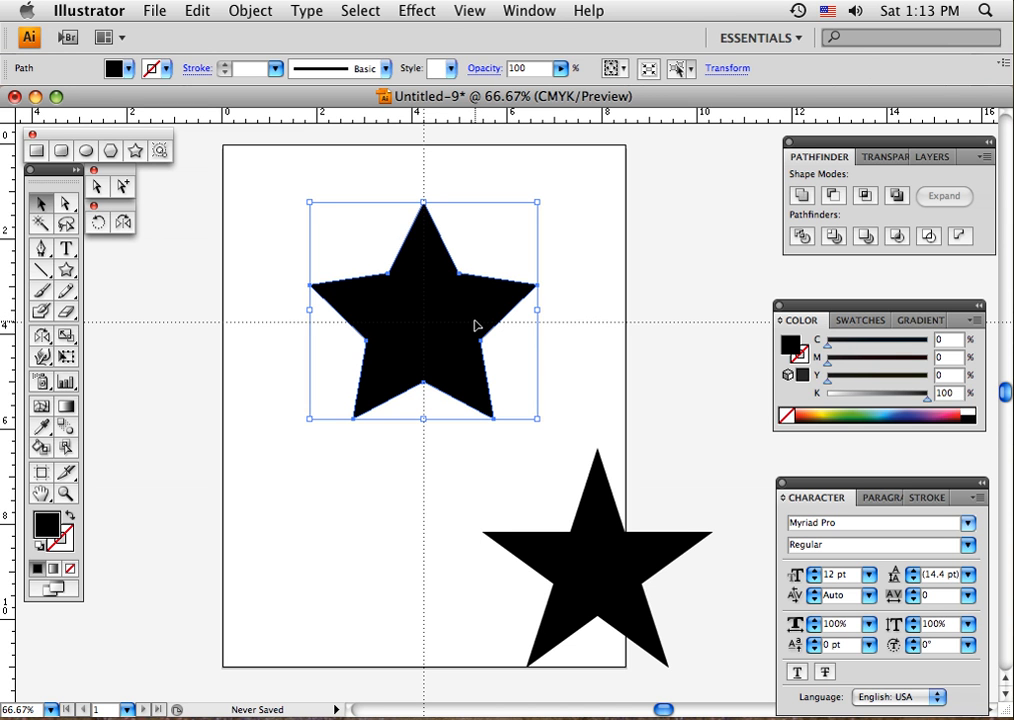
Step: Delete both stars together
click(577, 342)
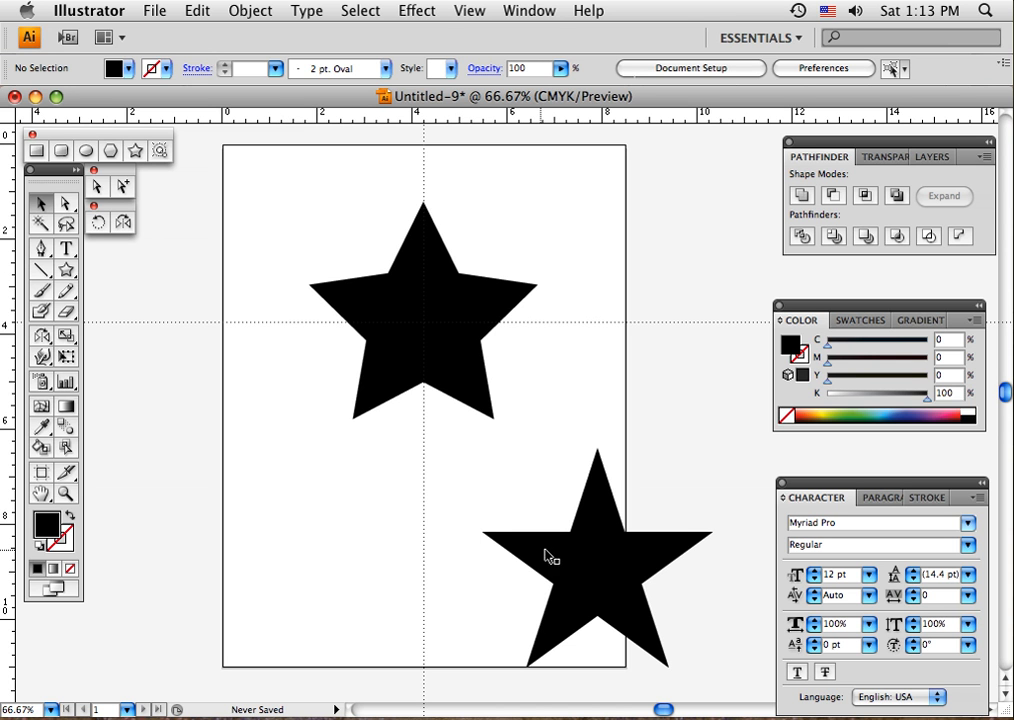
drag(326, 244, 572, 586)
key(Delete)
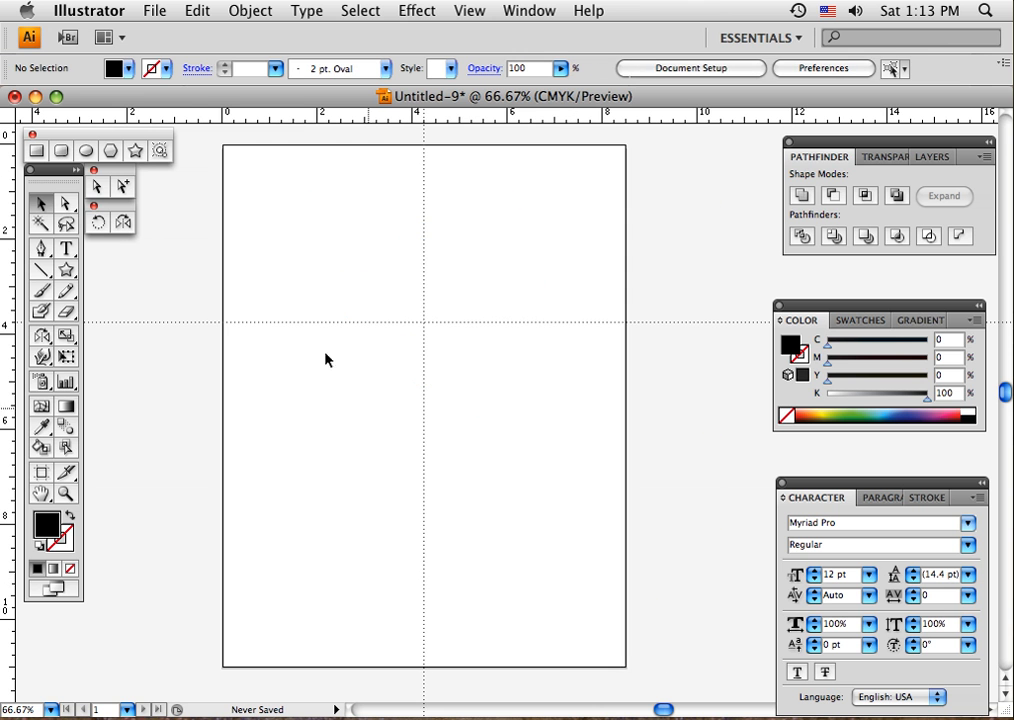
Step: Draw a lens flare centred on the guide intersection, with rays extending about 10.14 in across
click(158, 152)
drag(424, 321, 487, 370)
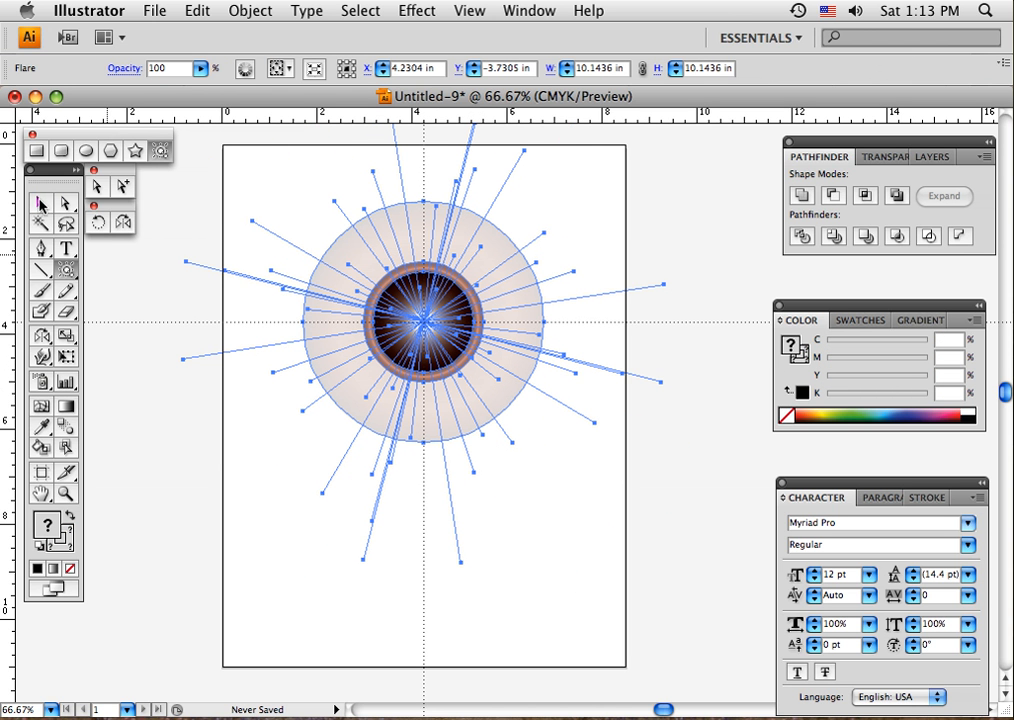
click(40, 203)
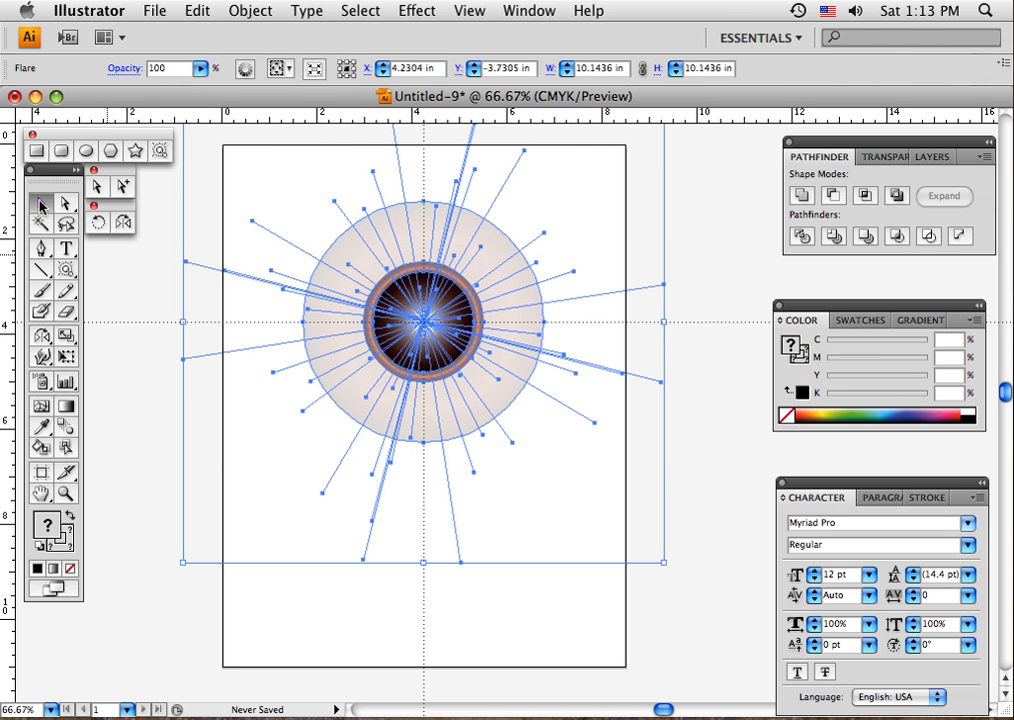
Step: Delete the flare from the artboard
click(143, 272)
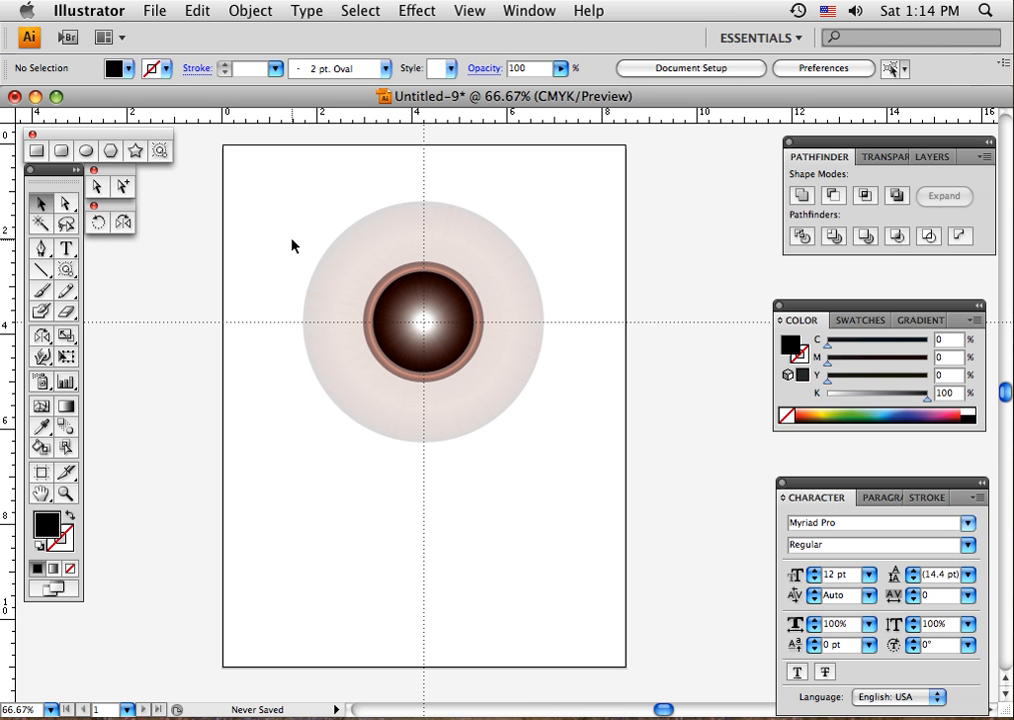
drag(329, 246, 507, 489)
key(Delete)
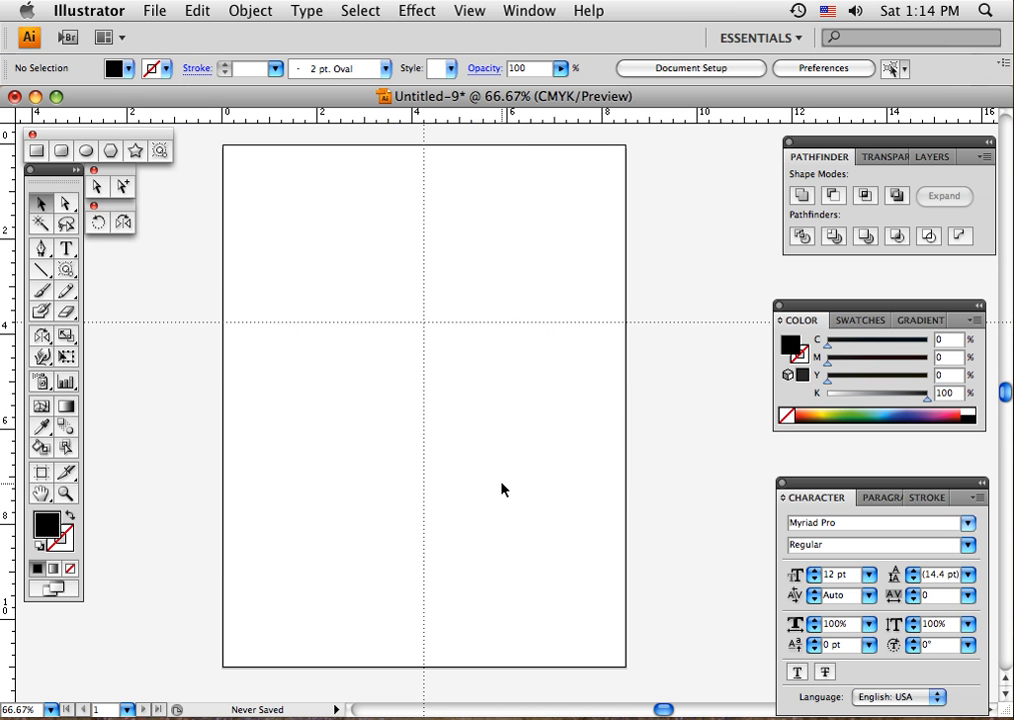
Step: Draw a small black square, about 0.8 in wide, near the artboard's upper-left corner
click(37, 151)
click(68, 406)
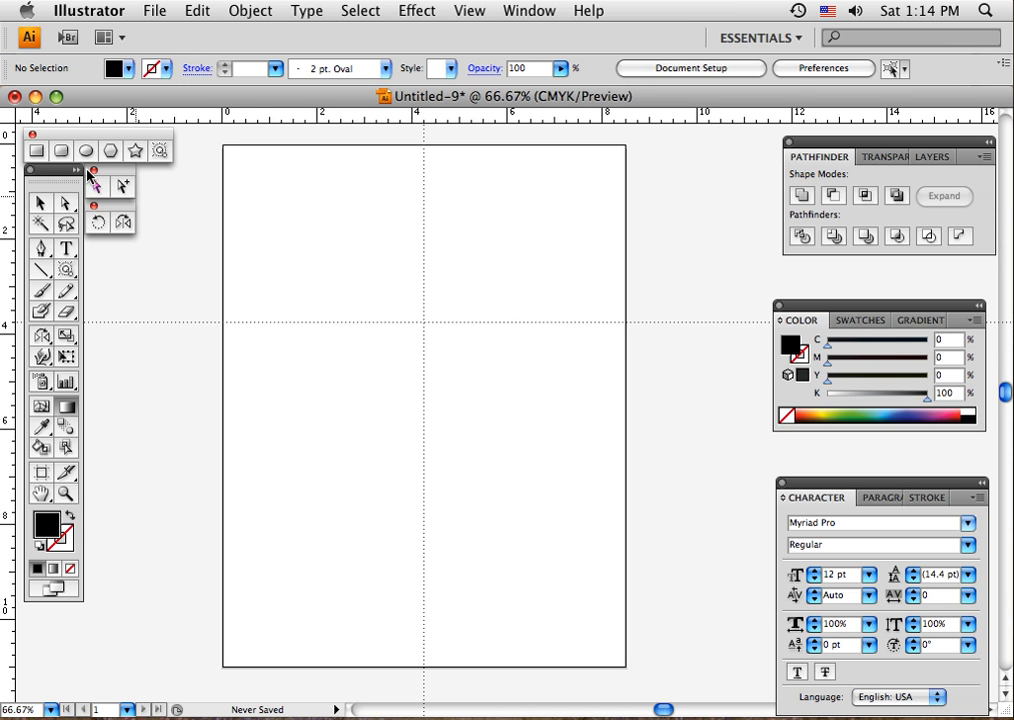
click(36, 150)
drag(278, 220, 298, 240)
click(41, 203)
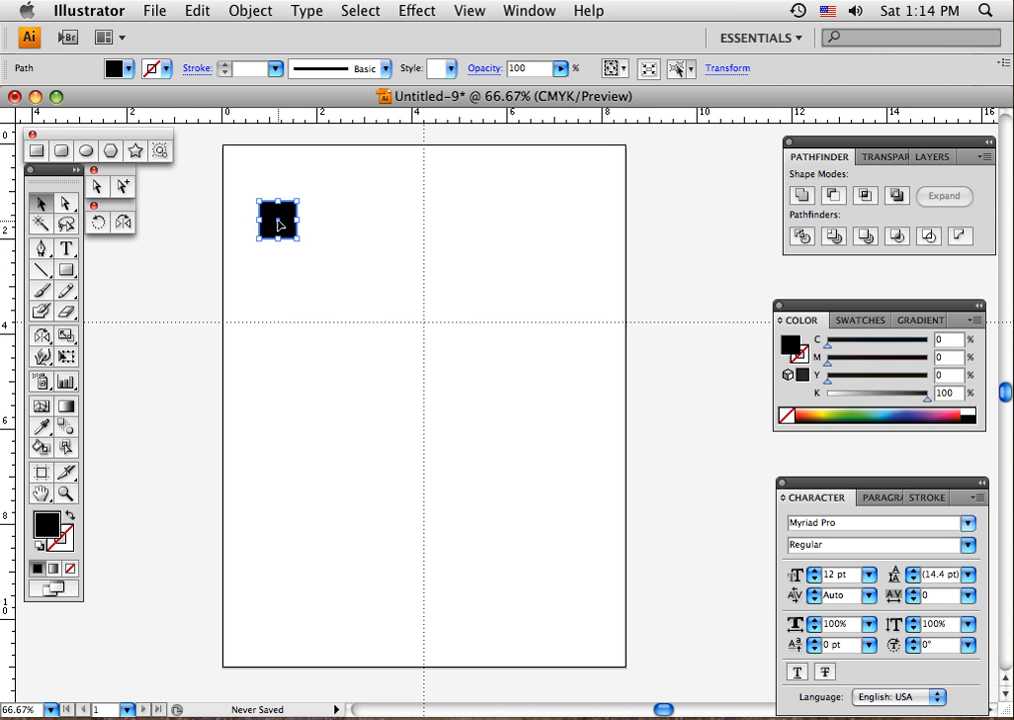
Step: Duplicate the square to the right with a small gap and repeat the duplication to build an evenly spaced row of eight
drag(282, 226, 325, 224)
key(shift+super+b)
key(super+d)
key(super+d)
key(super+d)
key(super+d)
key(super+d)
key(super+d)
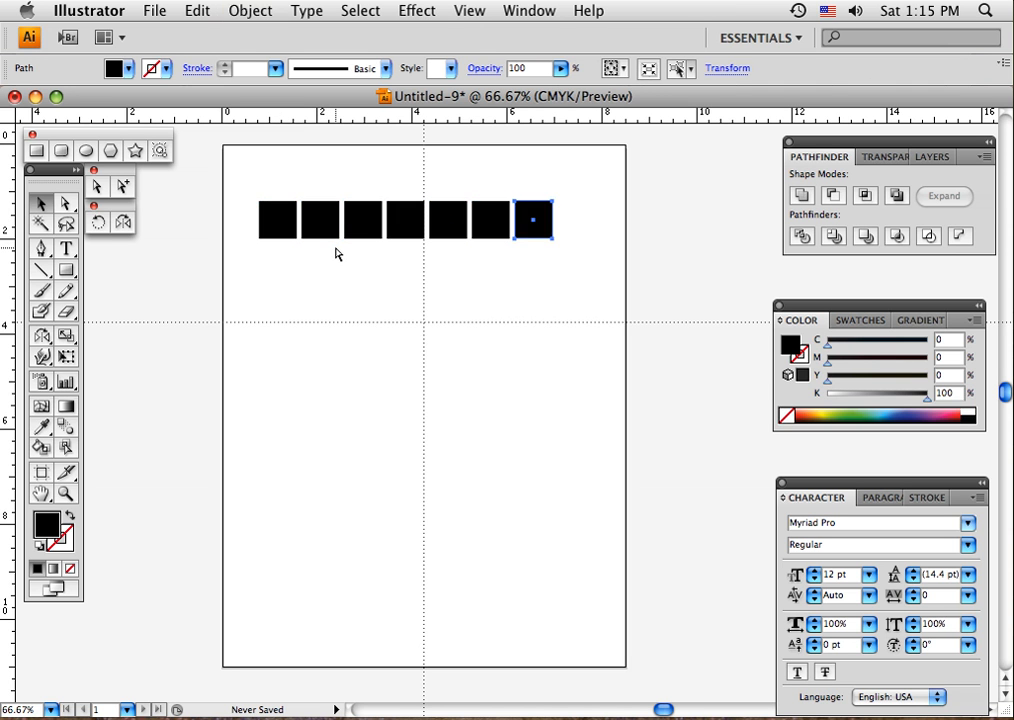
Step: Duplicate the whole row of squares just below itself and repeat the duplication to build an eight-by-eight grid
drag(278, 192, 577, 262)
drag(490, 228, 493, 267)
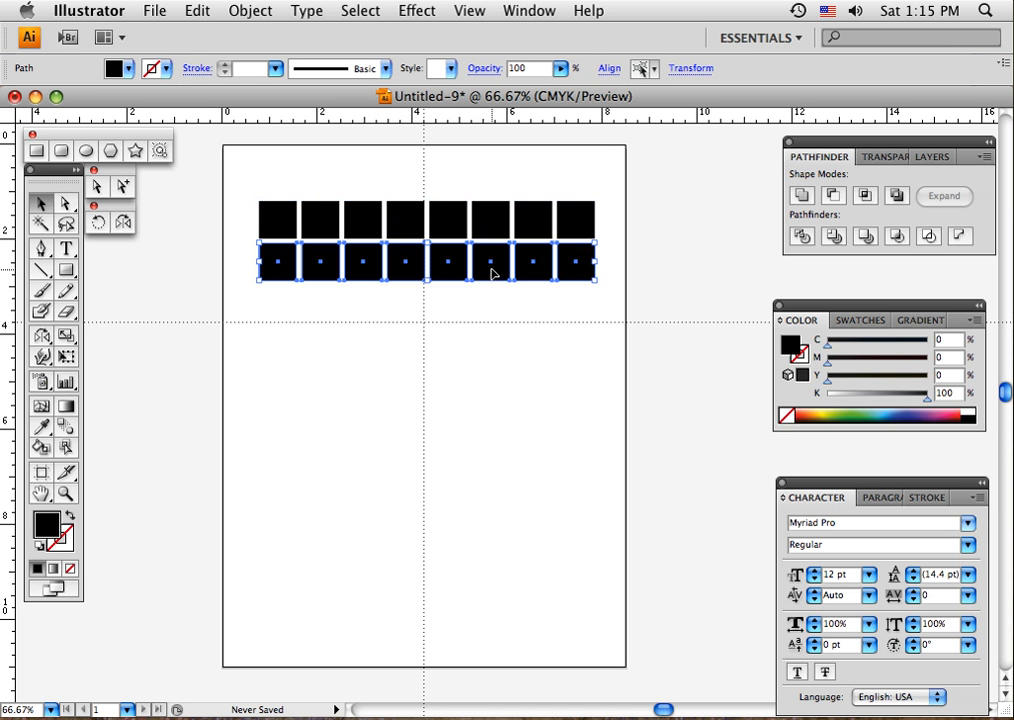
key(super+d)
key(super+d)
key(super+d)
key(super+d)
key(super+d)
key(super+d)
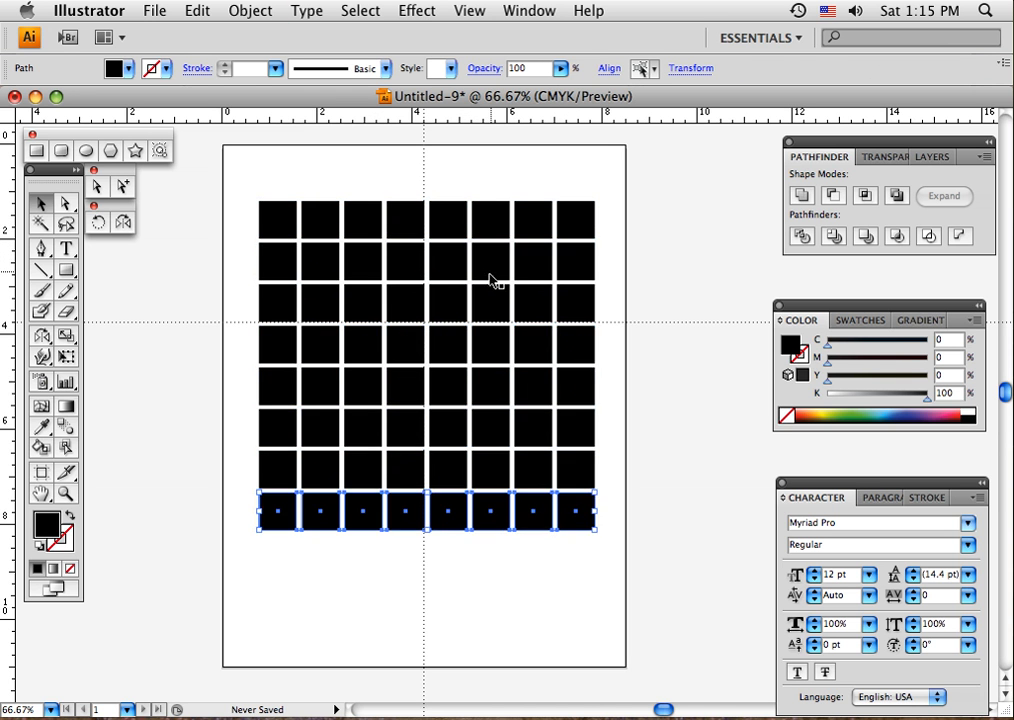
Step: Delete the entire grid of squares
click(213, 318)
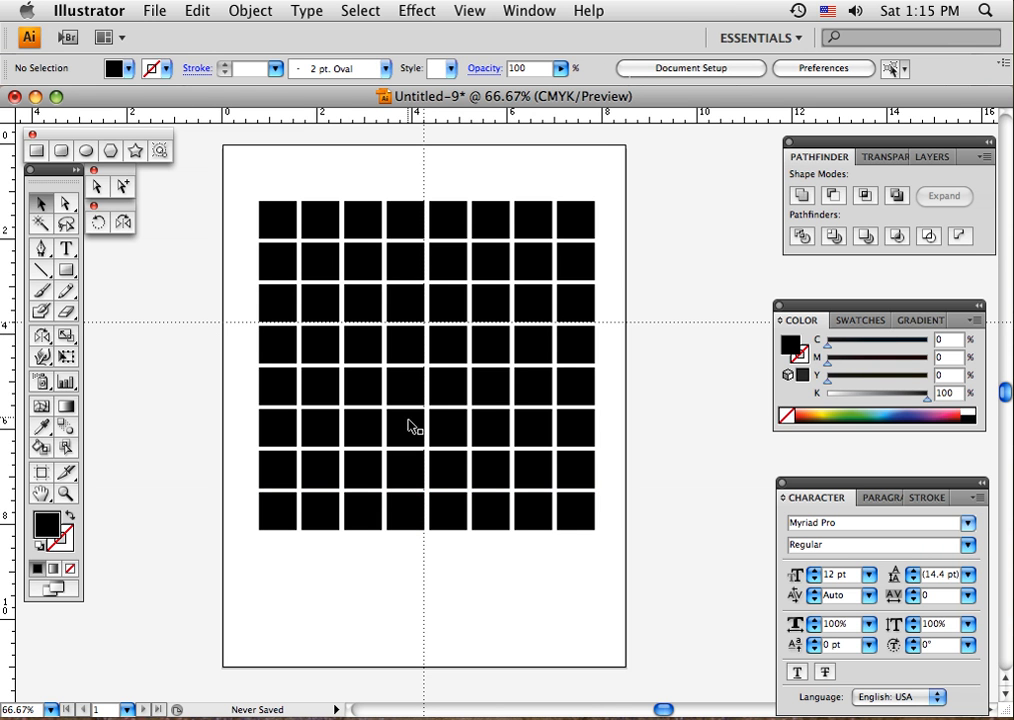
drag(246, 192, 620, 541)
key(Delete)
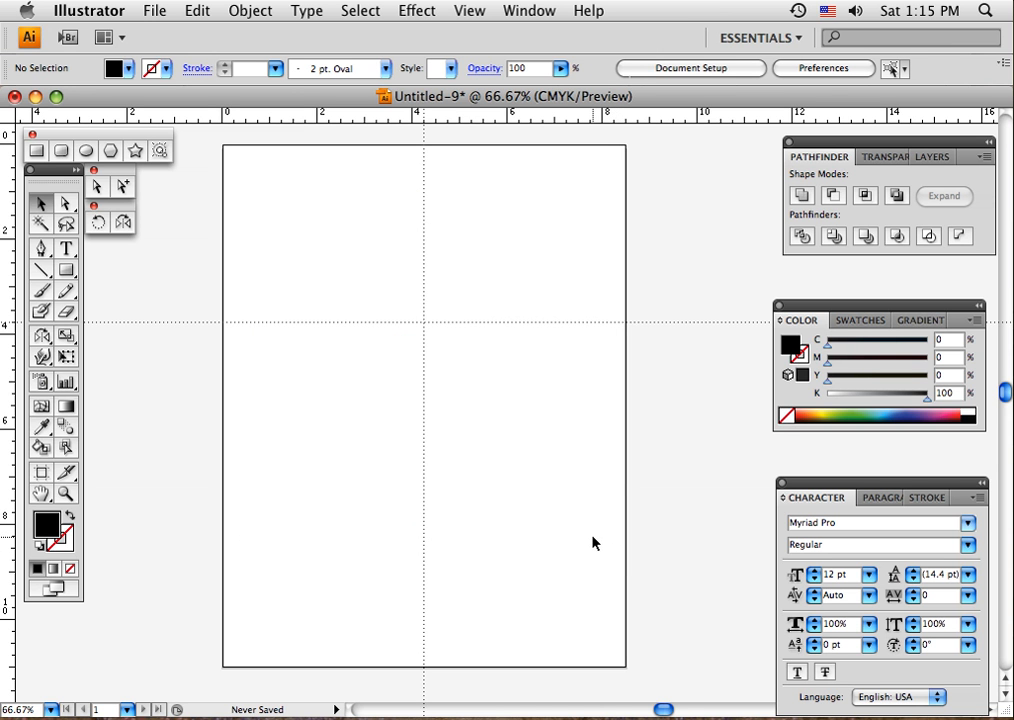